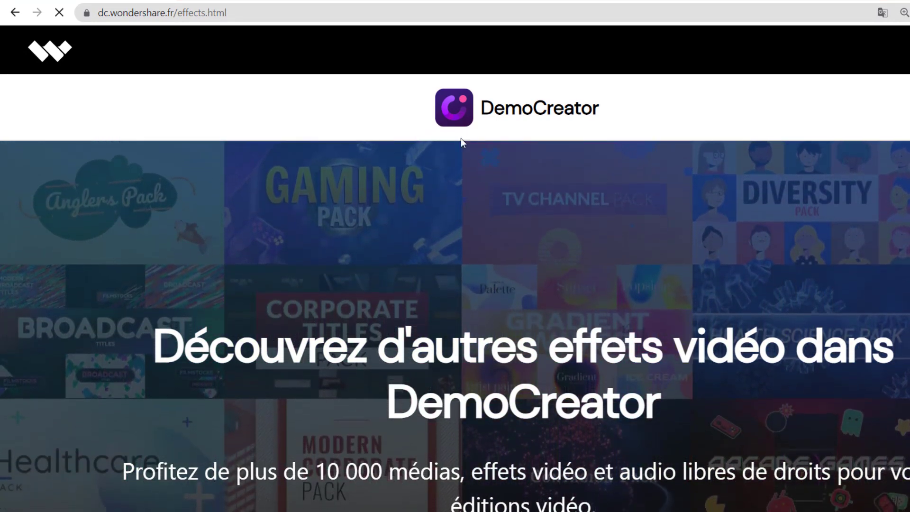
- Look through the DemoCreator effects page and the Windows individual plan pricing
{"action": "scroll", "coordinate": [476, 232], "scroll_direction": "down", "scroll_amount": 5}
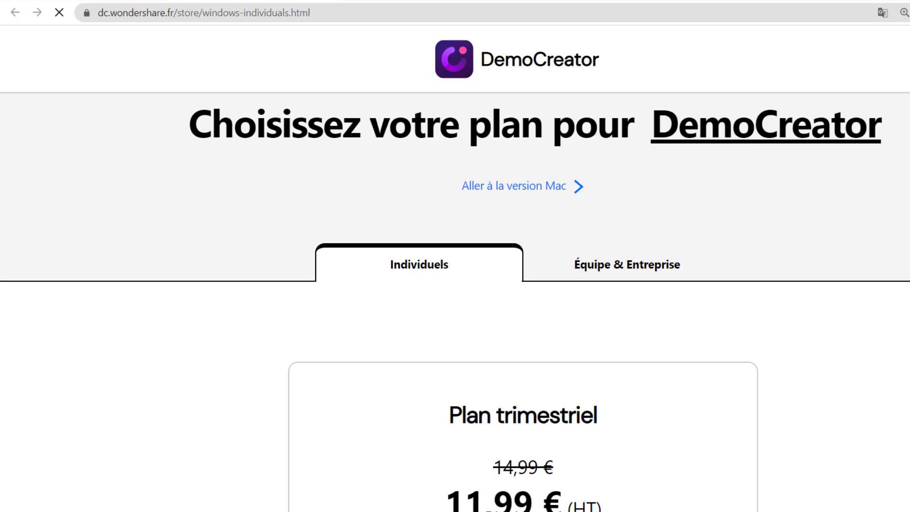
{"action": "scroll", "coordinate": [855, 355], "scroll_direction": "down", "scroll_amount": 5}
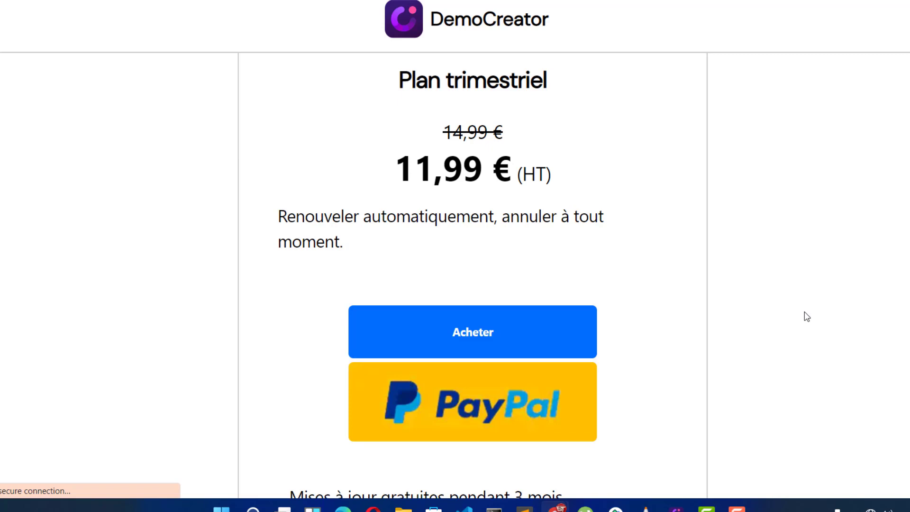
{"action": "scroll", "coordinate": [807, 316], "scroll_direction": "down", "scroll_amount": 1}
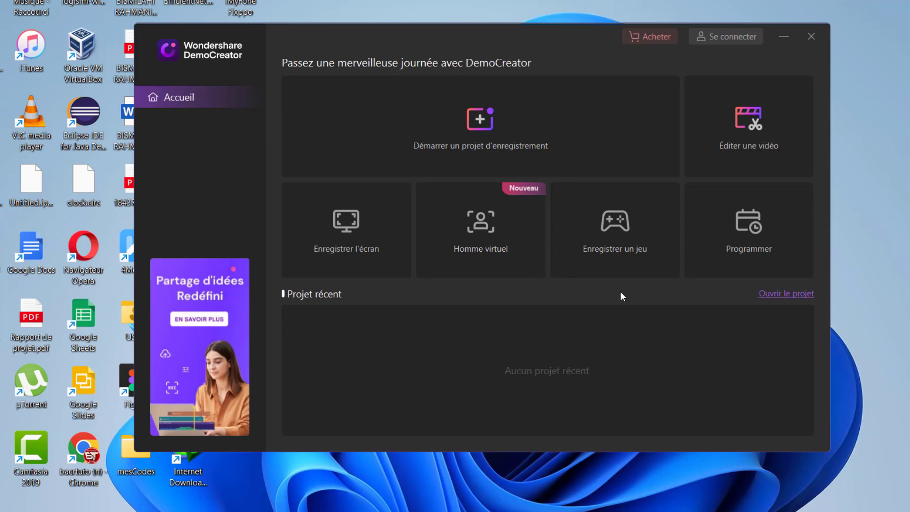
- Switch to DemoCreator, open the video editor and import "Lionel Messi 3 Assists Vs Clermont -- 2022.mp4" from the Video folder
{"action": "left_click", "coordinate": [771, 142]}
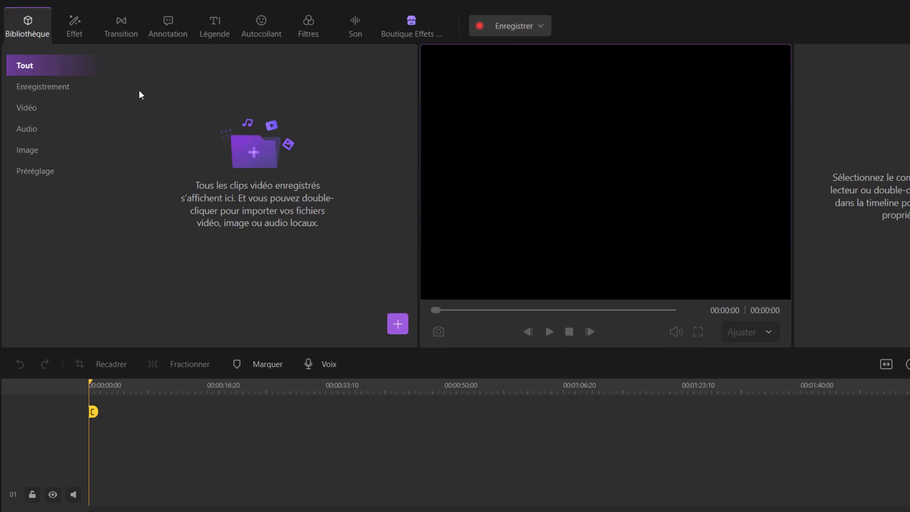
{"action": "left_click", "coordinate": [46, 108]}
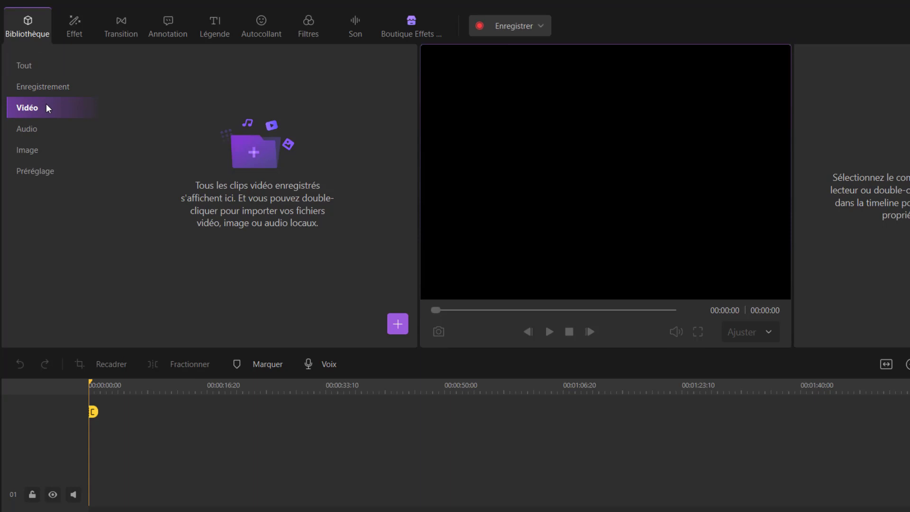
{"action": "left_click", "coordinate": [400, 329]}
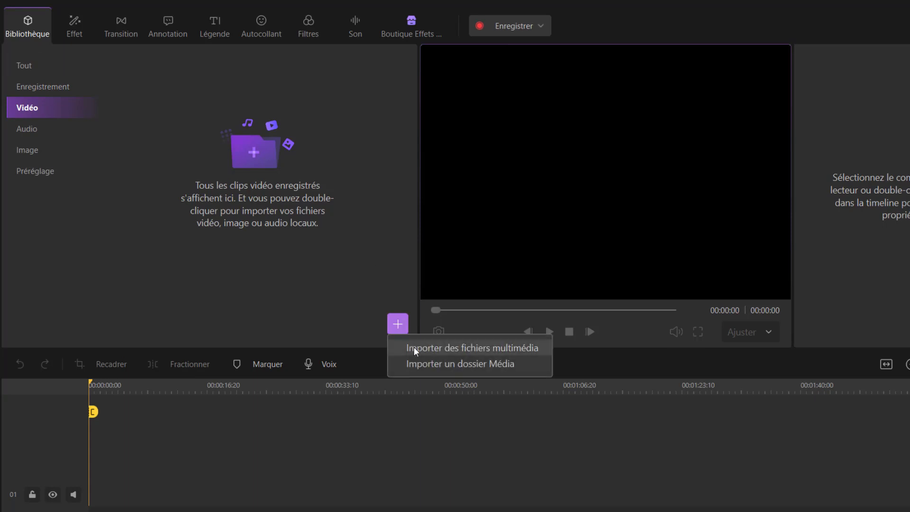
{"action": "left_click", "coordinate": [413, 347]}
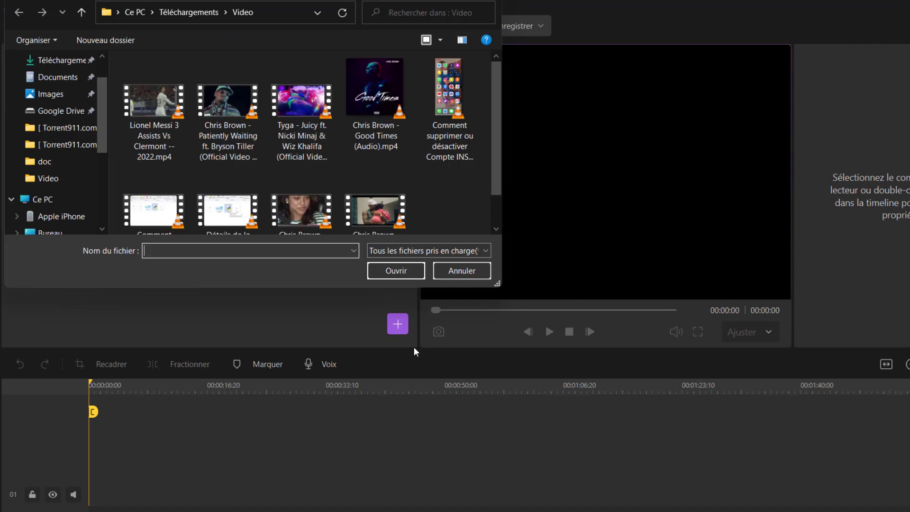
{"action": "double_click", "coordinate": [155, 123]}
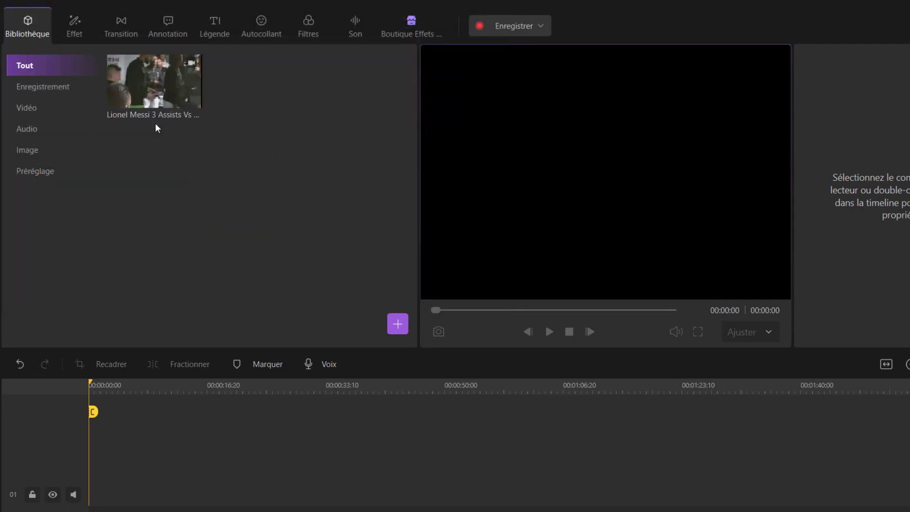
- Place the imported video at the start of the timeline and change the project settings to 1280x720 29.97fps
{"action": "left_click", "coordinate": [141, 93]}
{"action": "left_click_drag", "start_coordinate": [151, 83], "coordinate": [128, 451]}
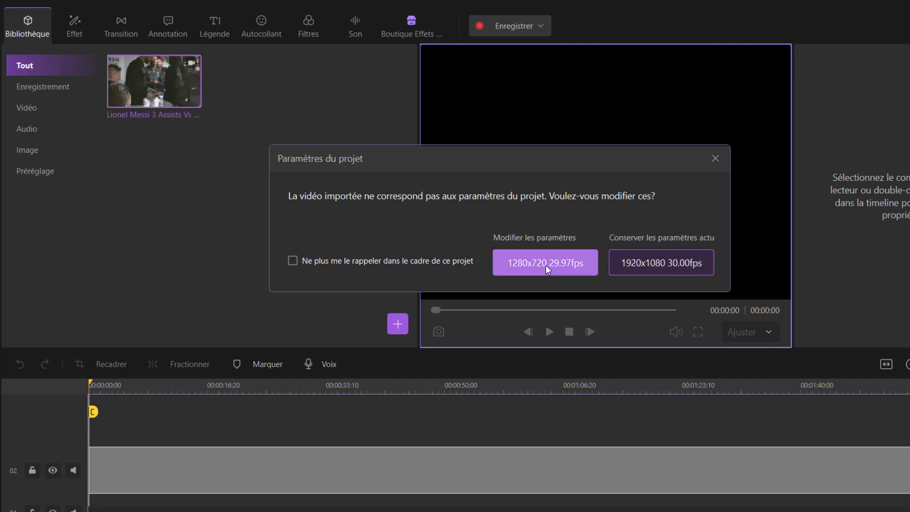
{"action": "left_click", "coordinate": [578, 273]}
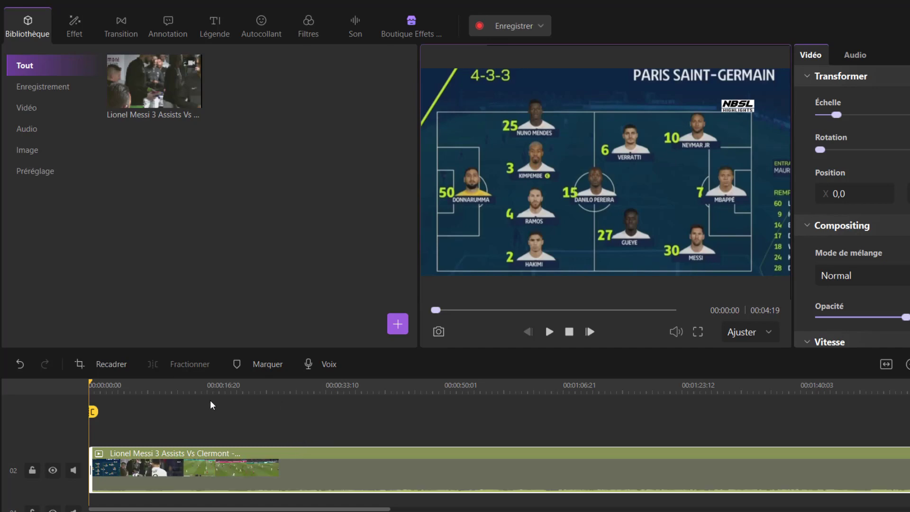
- Mute the sound of the video clip on the timeline and play it briefly from 00:00:25
{"action": "left_click", "coordinate": [271, 417]}
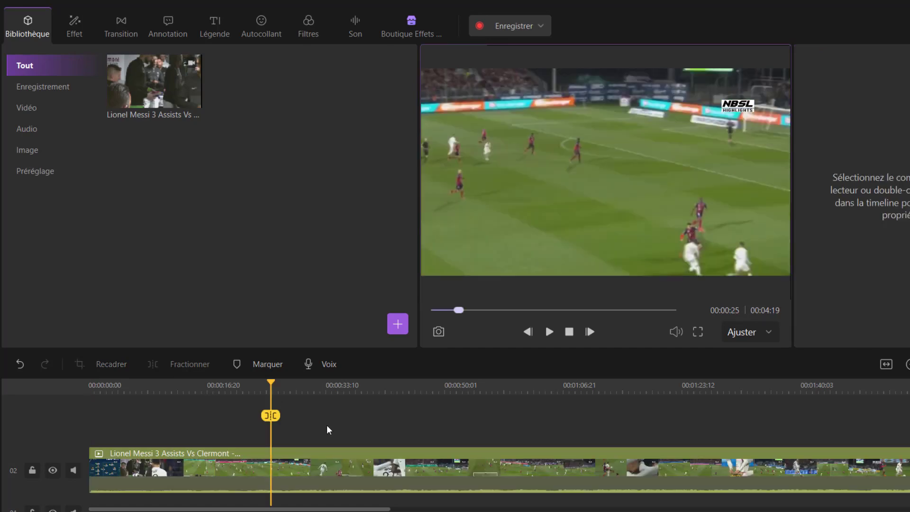
{"action": "left_click", "coordinate": [331, 459]}
{"action": "right_click", "coordinate": [331, 459]}
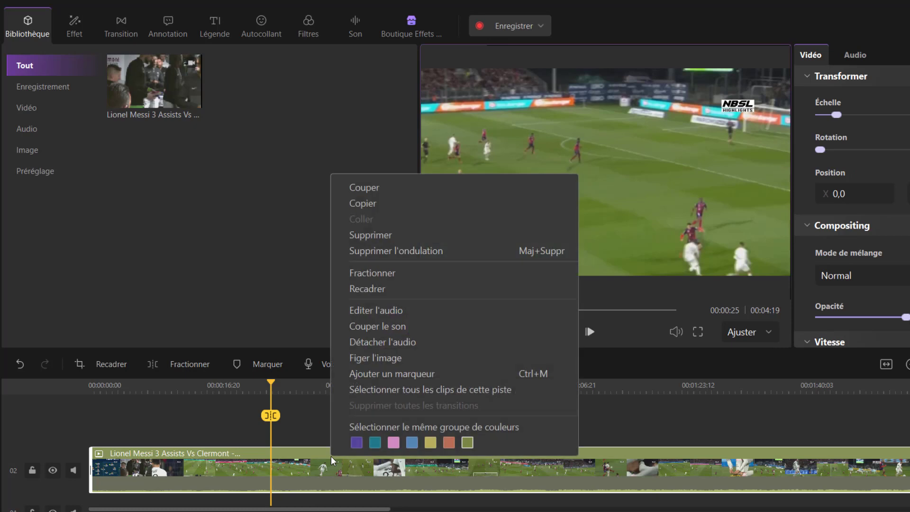
{"action": "left_click", "coordinate": [393, 330]}
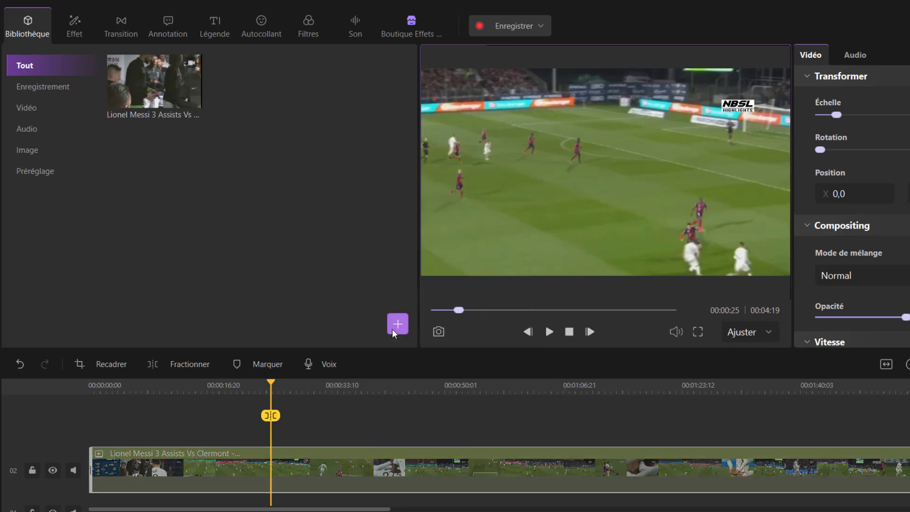
{"action": "left_click", "coordinate": [548, 331]}
{"action": "left_click", "coordinate": [548, 333]}
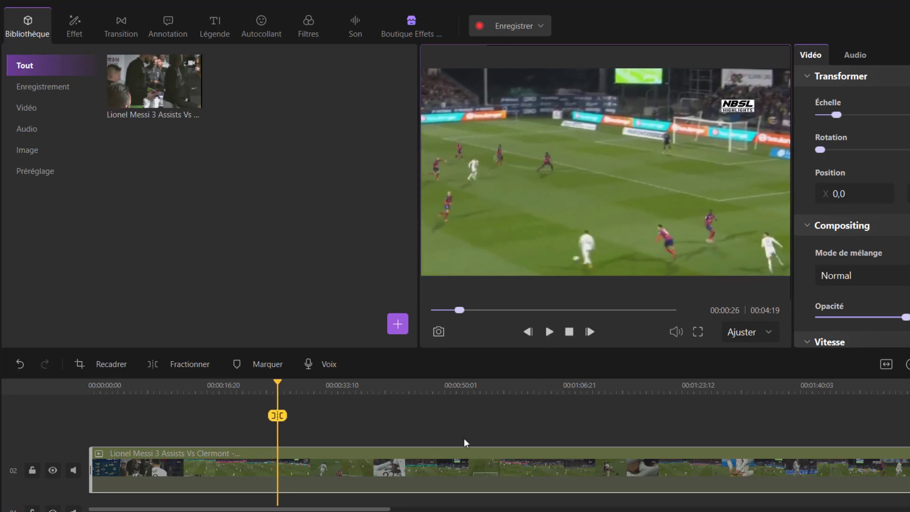
- Turn the video clip's sound back on
{"action": "right_click", "coordinate": [448, 457]}
{"action": "right_click", "coordinate": [447, 456]}
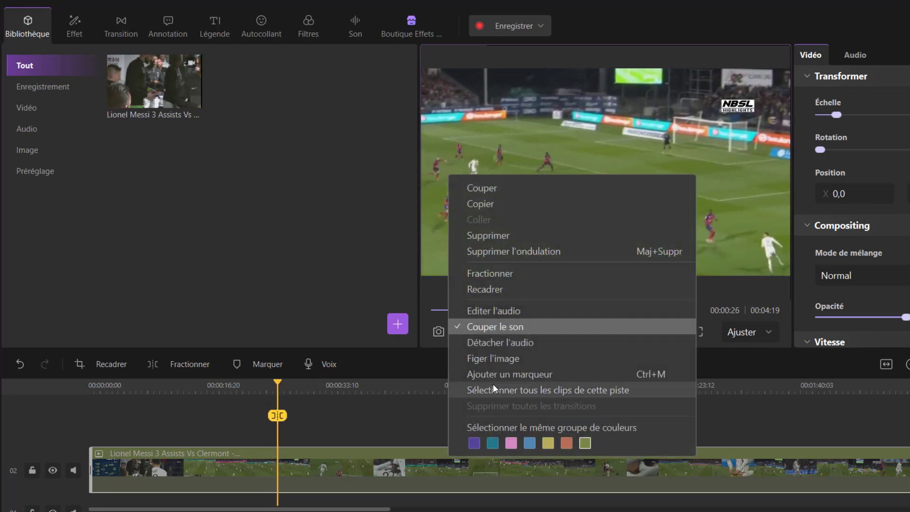
{"action": "left_click", "coordinate": [502, 327]}
- Detach the audio from the video clip onto its own track
{"action": "right_click", "coordinate": [436, 462]}
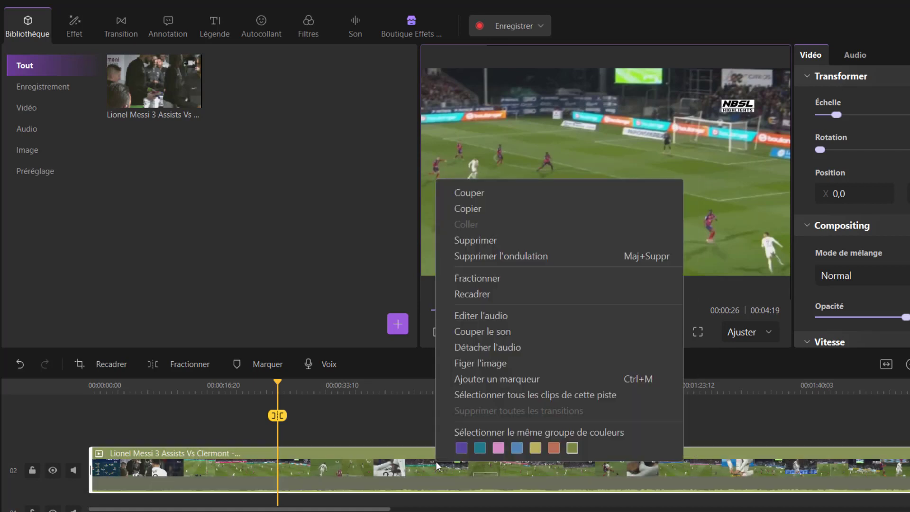
{"action": "left_click", "coordinate": [493, 350]}
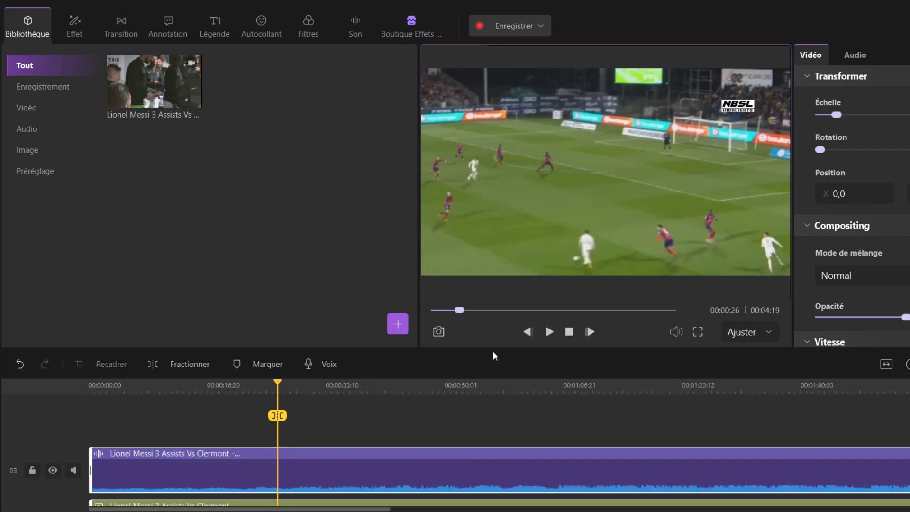
{"action": "scroll", "coordinate": [392, 488], "scroll_direction": "up", "scroll_amount": 2}
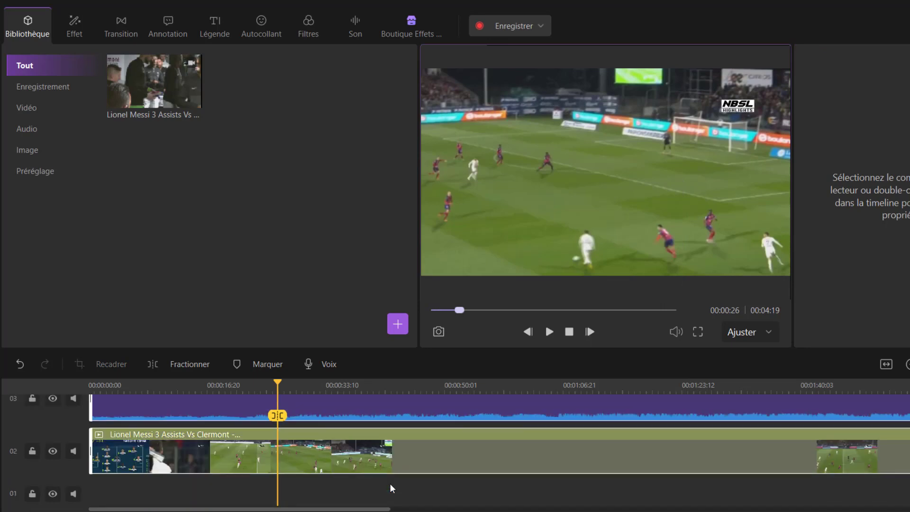
{"action": "scroll", "coordinate": [391, 488], "scroll_direction": "down", "scroll_amount": 2}
{"action": "scroll", "coordinate": [391, 488], "scroll_direction": "up", "scroll_amount": 2}
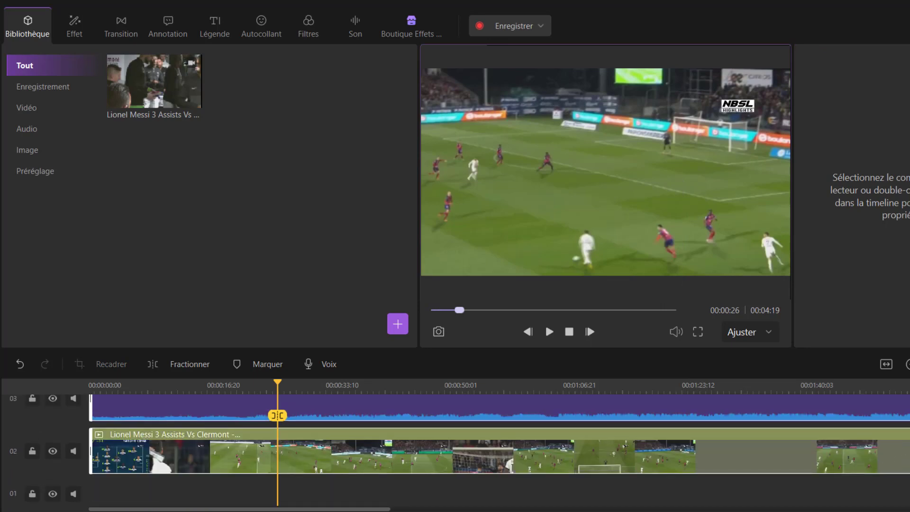
{"action": "scroll", "coordinate": [634, 433], "scroll_direction": "up", "scroll_amount": 2}
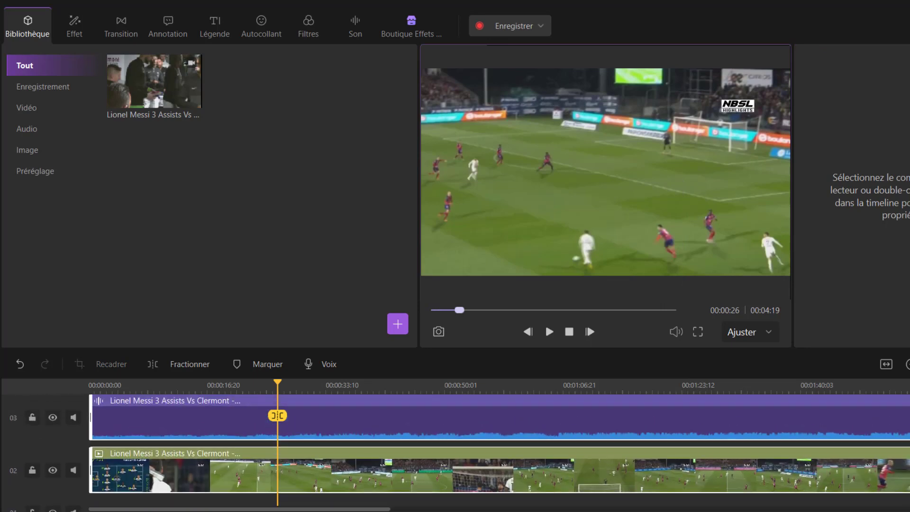
- Delete the detached audio clip from track 03
{"action": "left_click", "coordinate": [635, 433]}
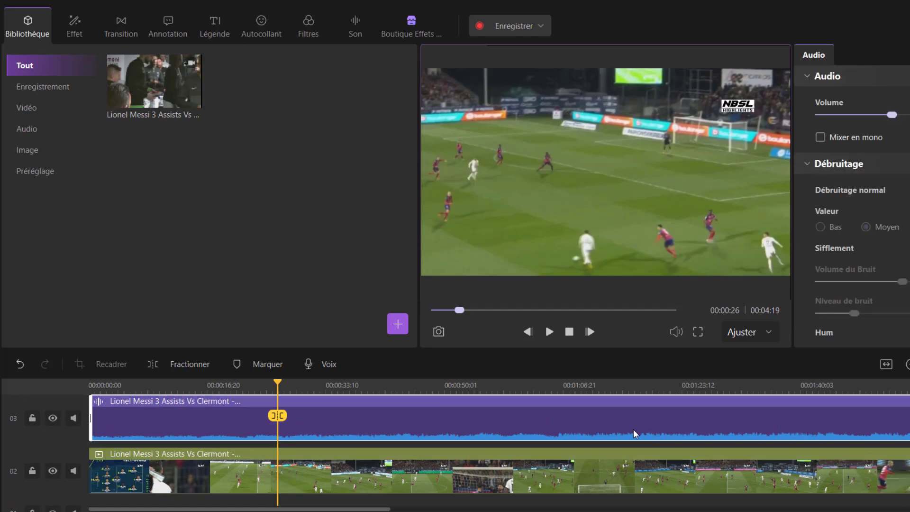
{"action": "right_click", "coordinate": [634, 433]}
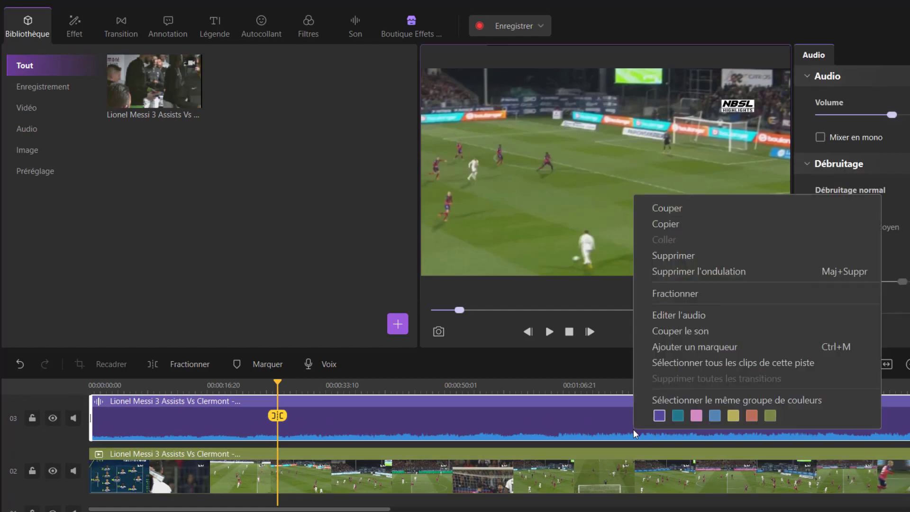
{"action": "left_click", "coordinate": [668, 256]}
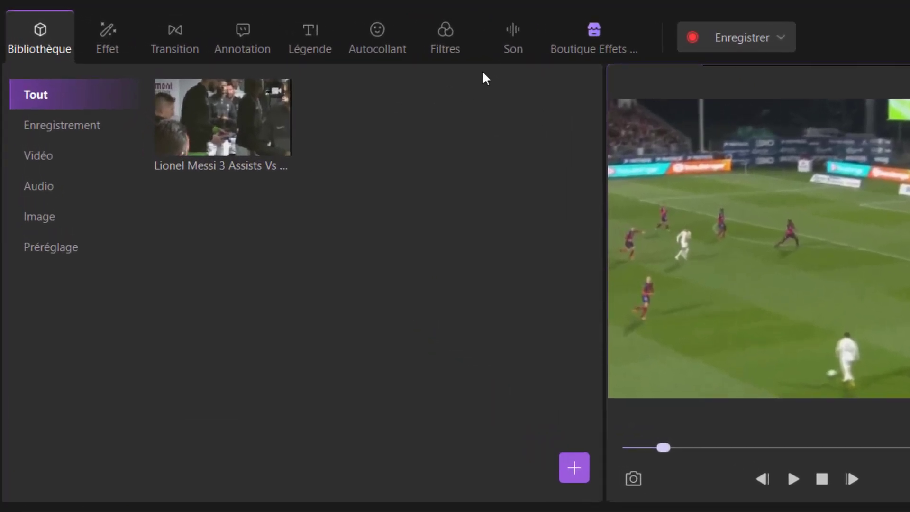
- Add the downloaded sound effect 女人嘶吼 at the start of a track above the video clip
{"action": "left_click", "coordinate": [511, 50]}
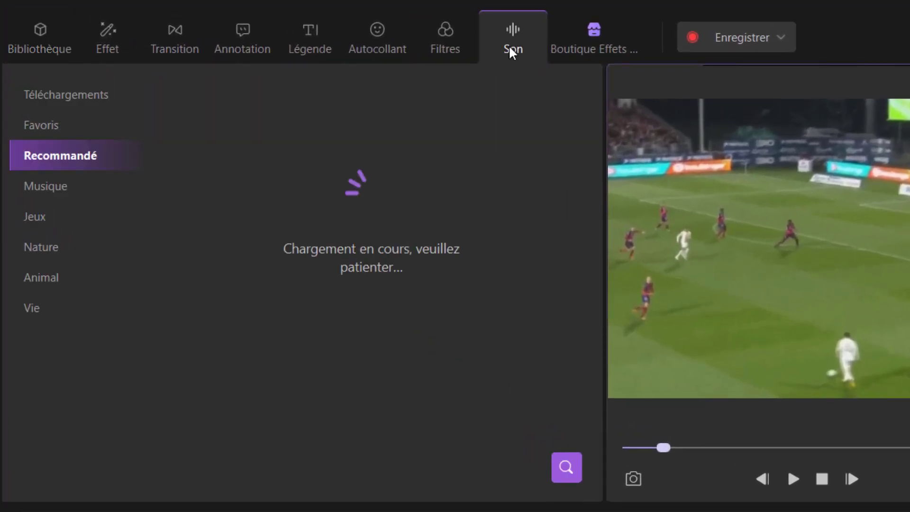
{"action": "left_click", "coordinate": [63, 134]}
{"action": "left_click", "coordinate": [53, 99]}
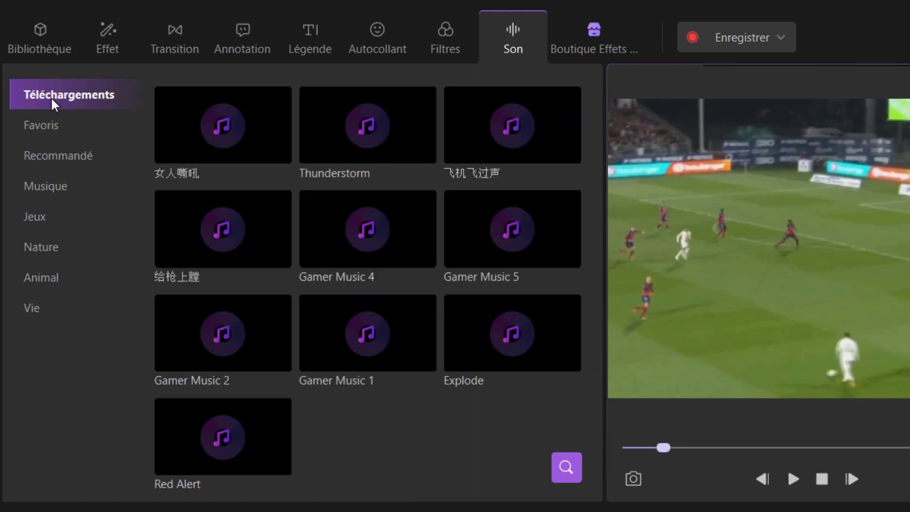
{"action": "left_click", "coordinate": [229, 129]}
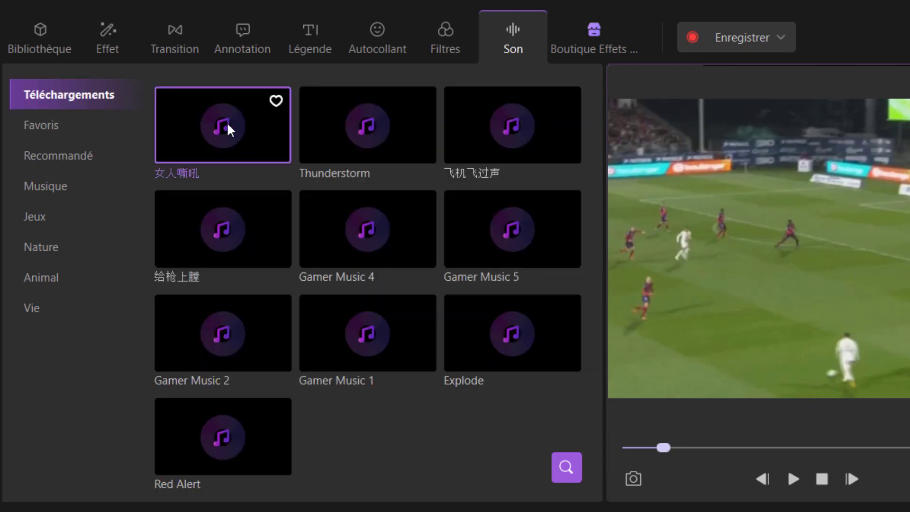
{"action": "left_click_drag", "start_coordinate": [227, 124], "coordinate": [80, 475]}
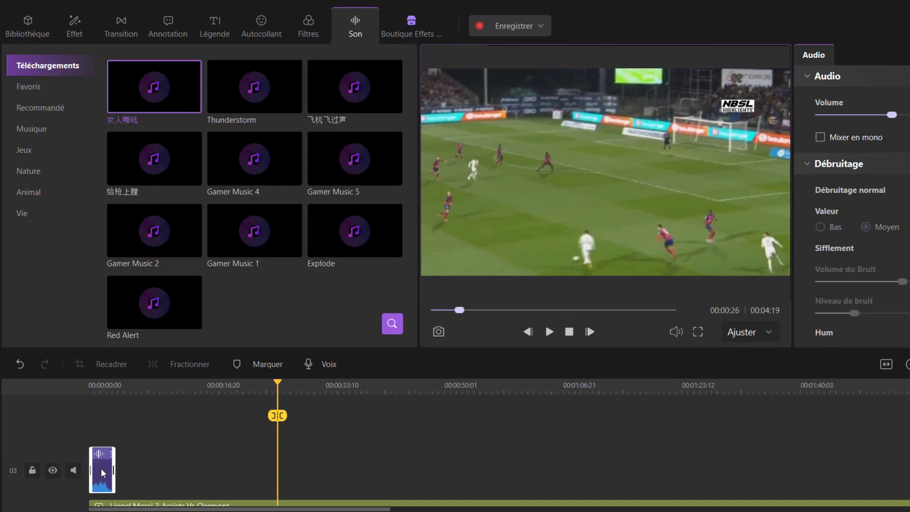
- Copy the sound effect clip, paste copies on track 03 and place one directly after the original
{"action": "right_click", "coordinate": [103, 473]}
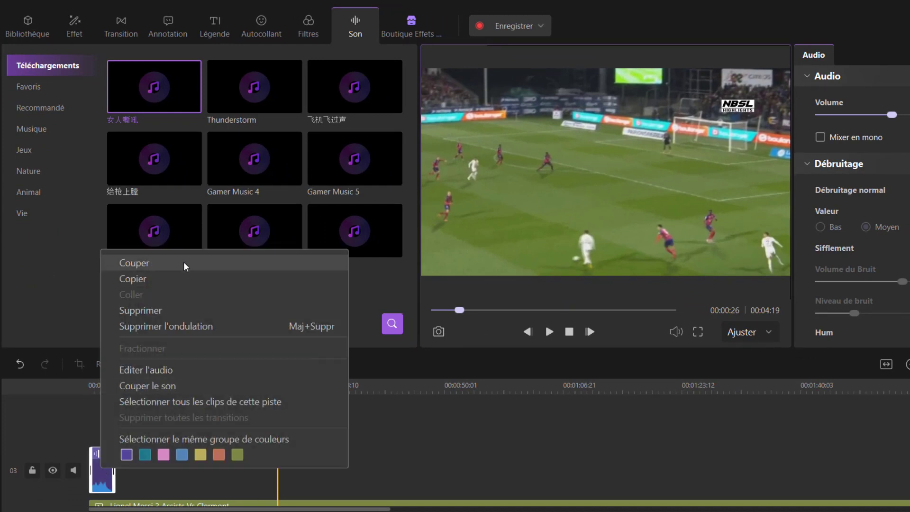
{"action": "left_click", "coordinate": [184, 279]}
{"action": "left_click", "coordinate": [146, 479]}
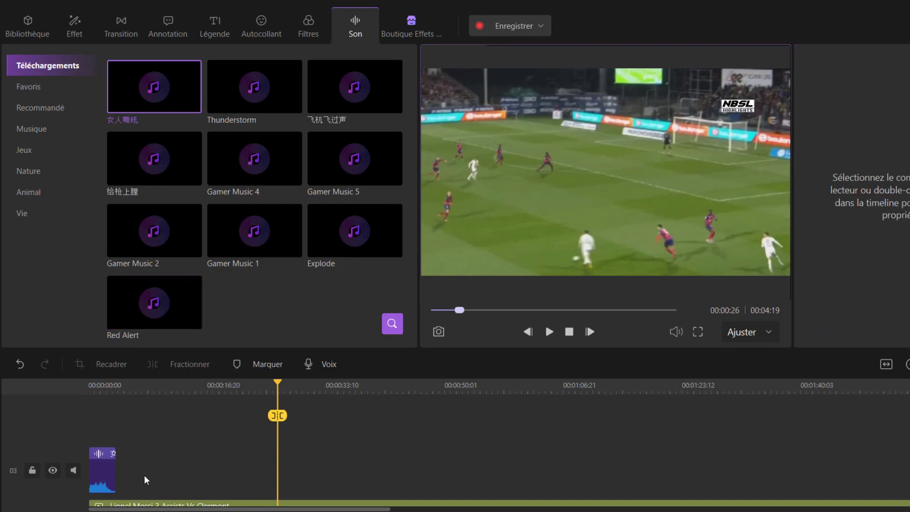
{"action": "right_click", "coordinate": [146, 480]}
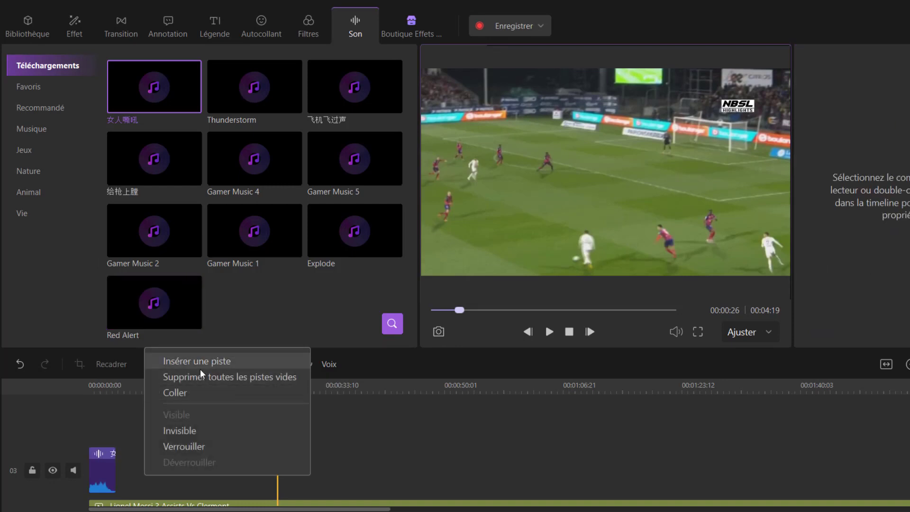
{"action": "left_click", "coordinate": [203, 393]}
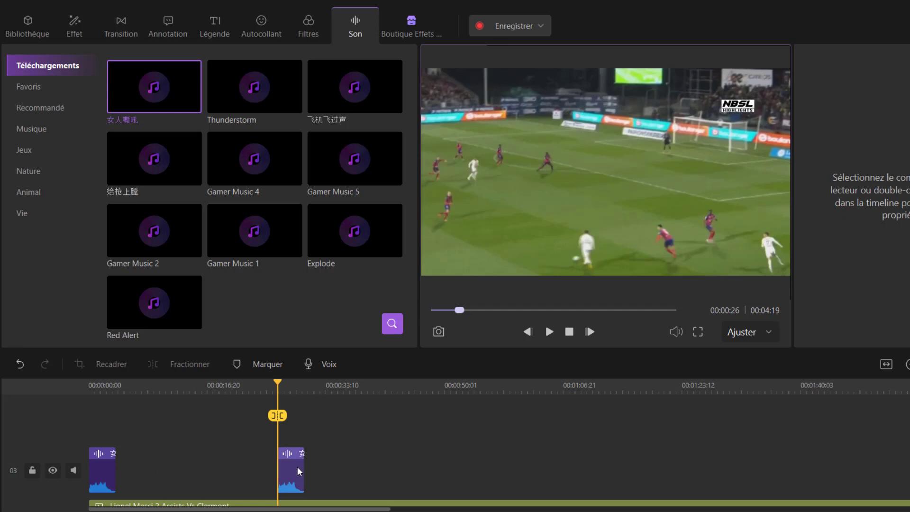
{"action": "left_click_drag", "start_coordinate": [298, 472], "coordinate": [150, 469]}
- Move the three remaining sound copies together so they follow the first two, and return the playhead to the timeline's start
{"action": "left_click_drag", "start_coordinate": [343, 483], "coordinate": [261, 417]}
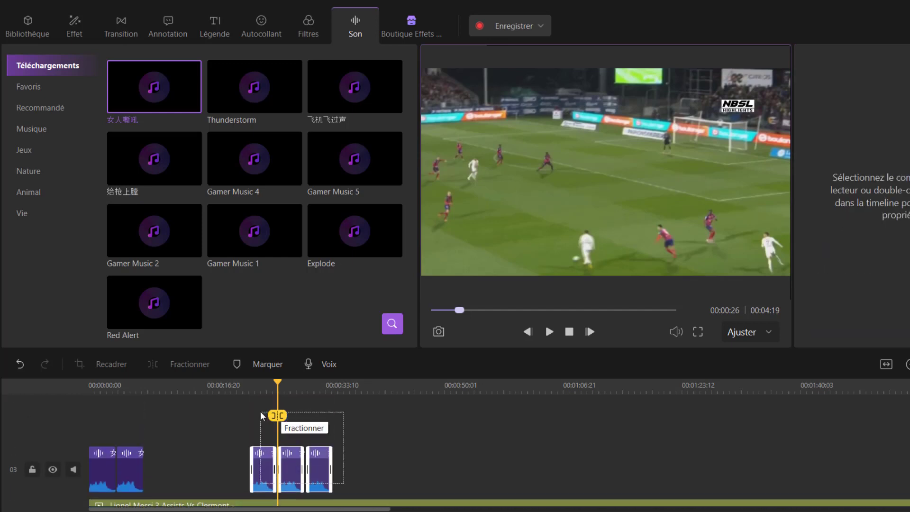
{"action": "left_click_drag", "start_coordinate": [264, 474], "coordinate": [201, 464]}
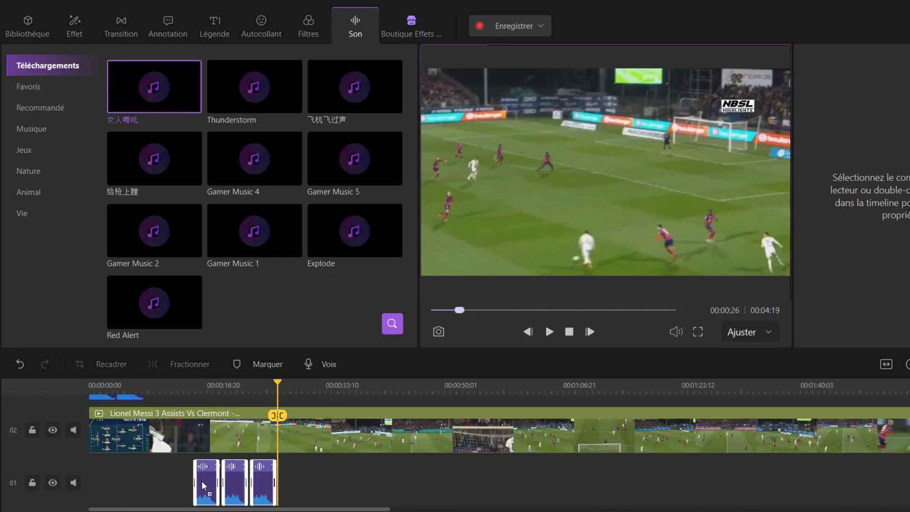
{"action": "left_click_drag", "start_coordinate": [207, 432], "coordinate": [161, 448]}
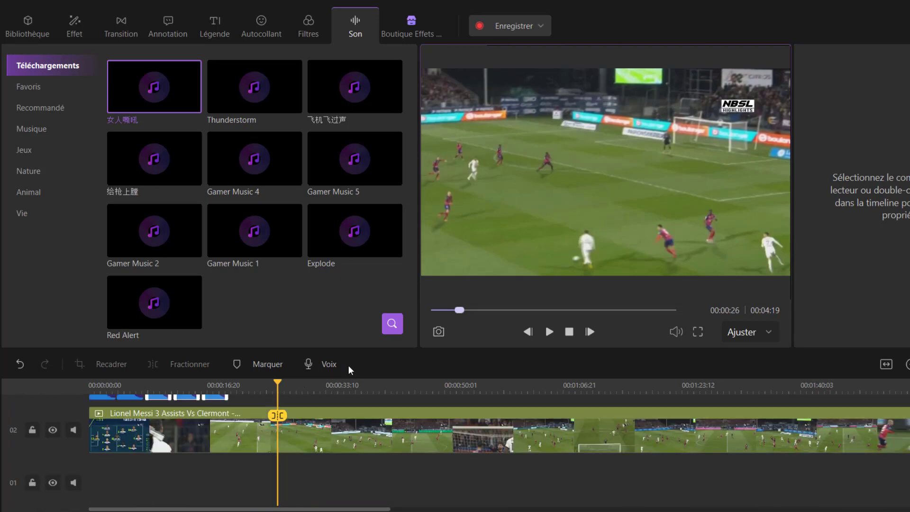
{"action": "left_click_drag", "start_coordinate": [277, 417], "coordinate": [88, 445]}
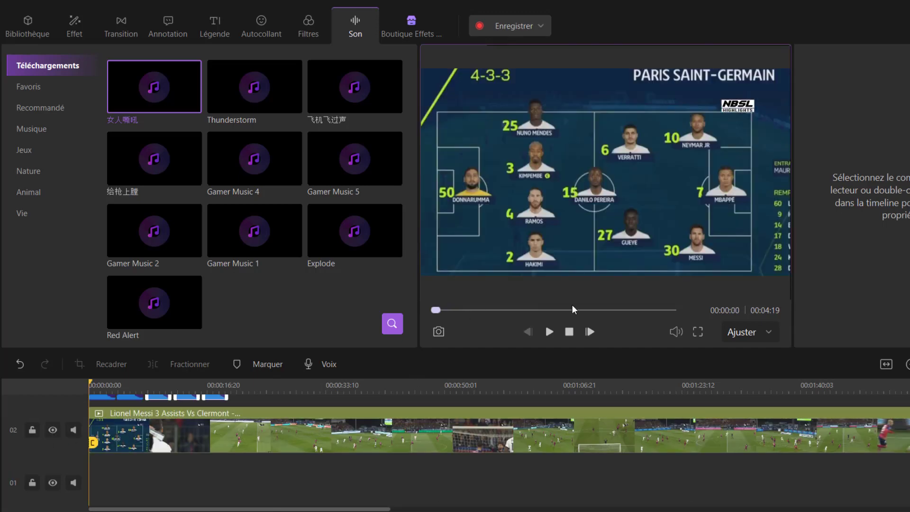
- Play the first seconds of the timeline to check the video with its sound effects, and stop playback
{"action": "left_click", "coordinate": [549, 331]}
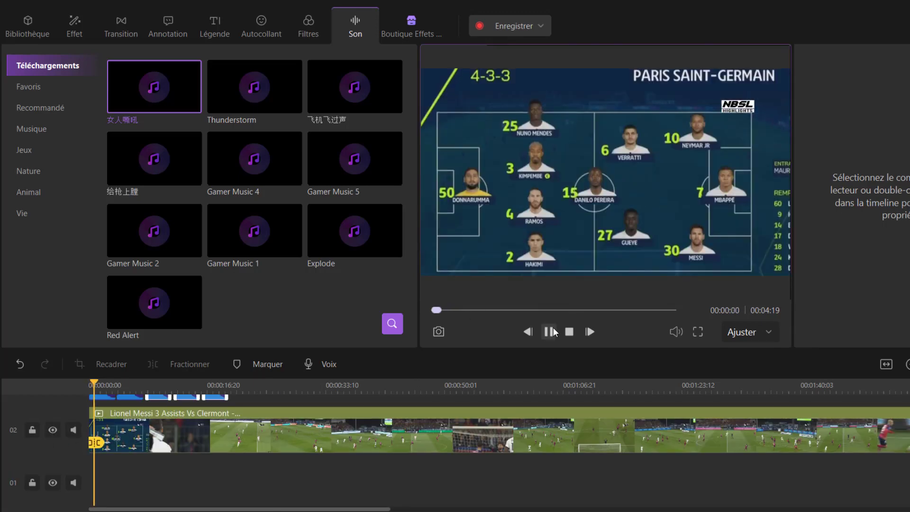
{"action": "left_click", "coordinate": [550, 332]}
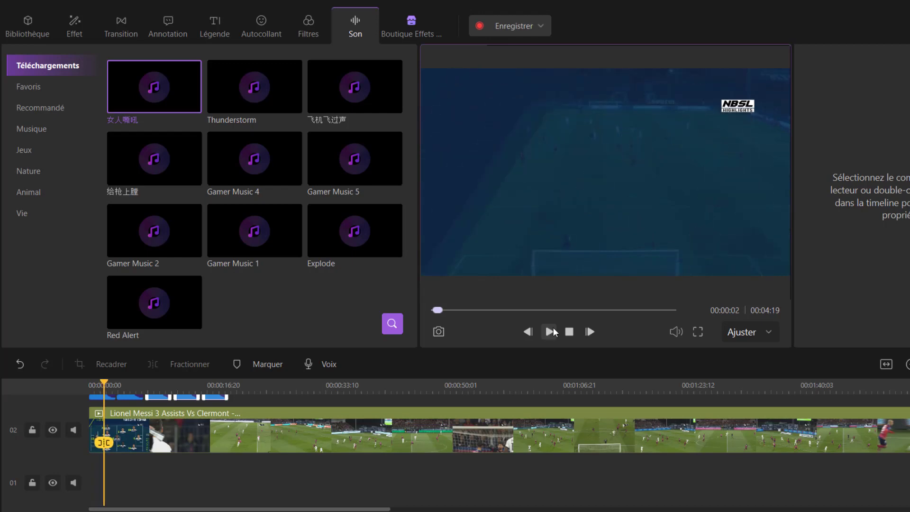
{"action": "scroll", "coordinate": [519, 443], "scroll_direction": "up", "scroll_amount": 2}
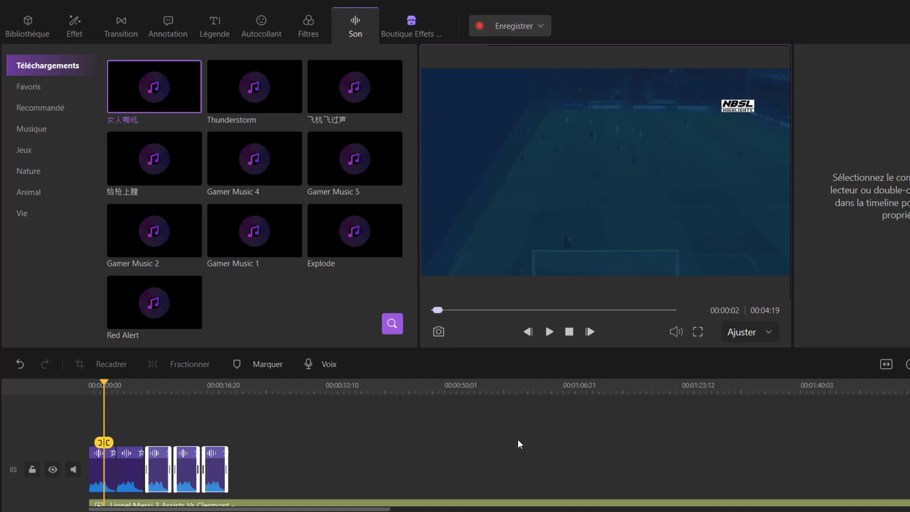
- Browse the effect categories, including Avancé, Curseur, Texte animé and Pan et Zoom
{"action": "left_click", "coordinate": [78, 37]}
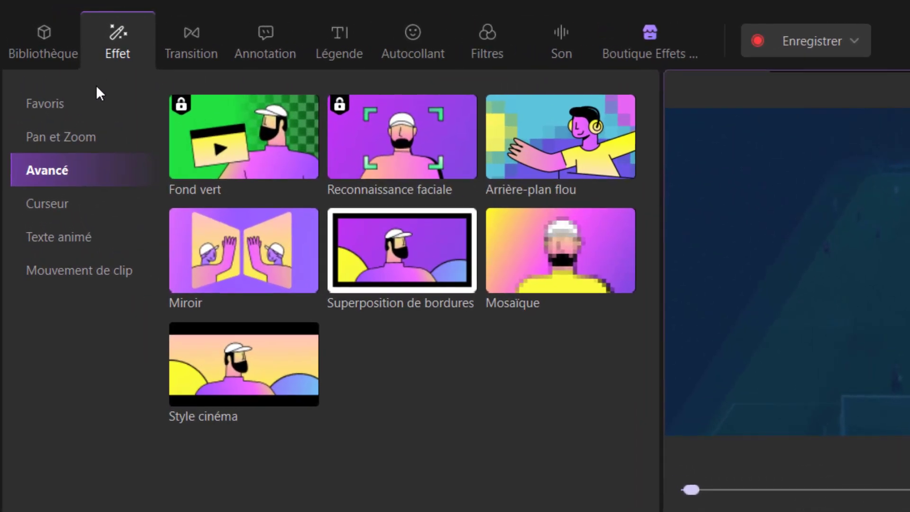
{"action": "left_click", "coordinate": [89, 129]}
{"action": "left_click", "coordinate": [86, 179]}
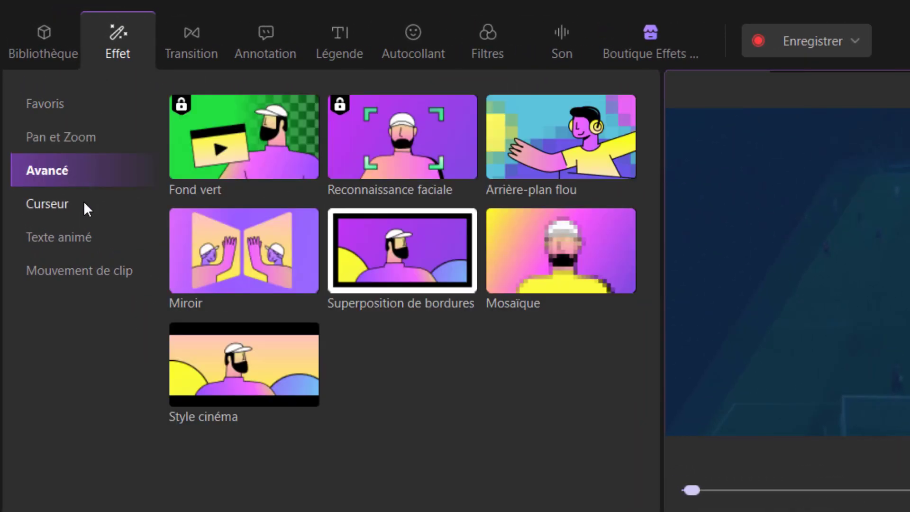
{"action": "left_click", "coordinate": [83, 201]}
{"action": "left_click", "coordinate": [84, 240]}
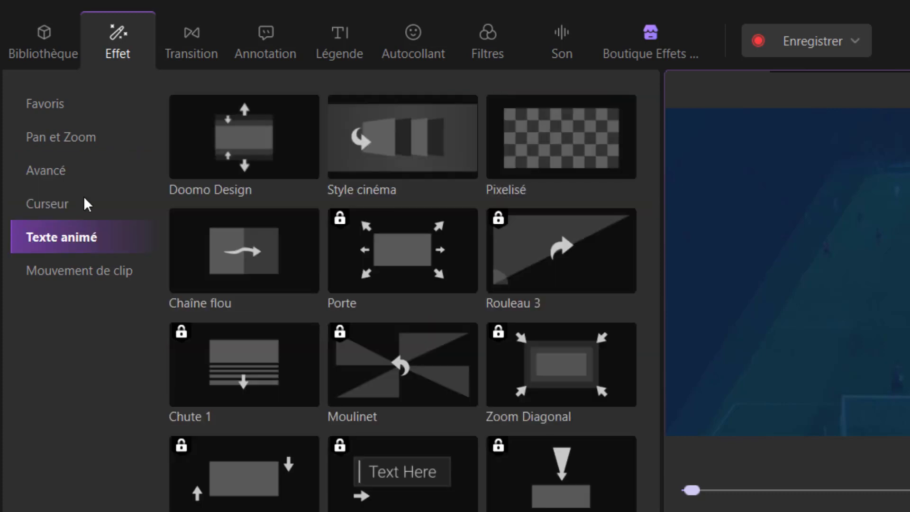
{"action": "left_click", "coordinate": [79, 139]}
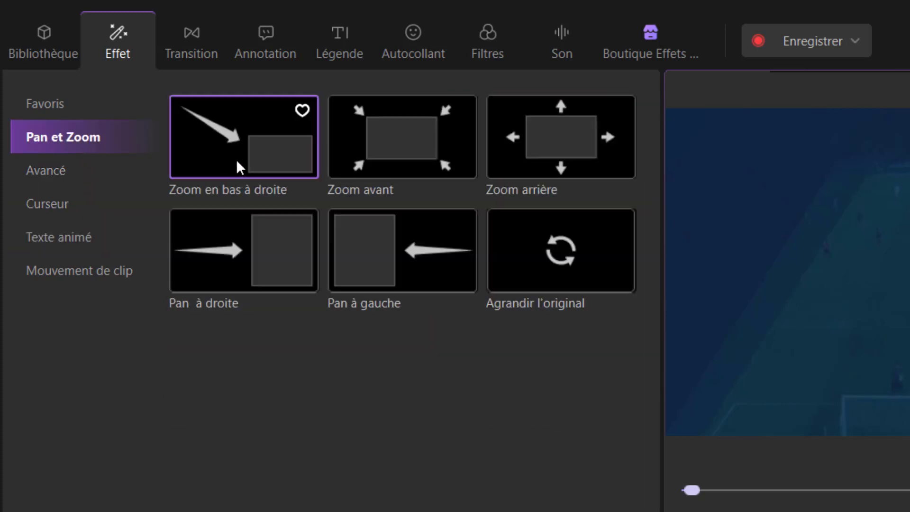
{"action": "left_click", "coordinate": [101, 169]}
{"action": "left_click", "coordinate": [107, 135]}
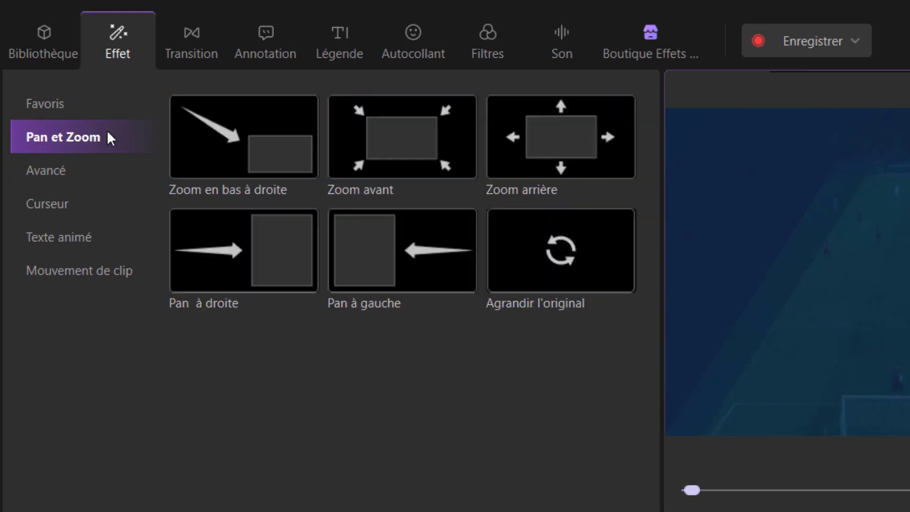
- Apply the Zoom en bas à droite effect to the video clip on track 02 and preview it briefly
{"action": "left_click", "coordinate": [221, 142]}
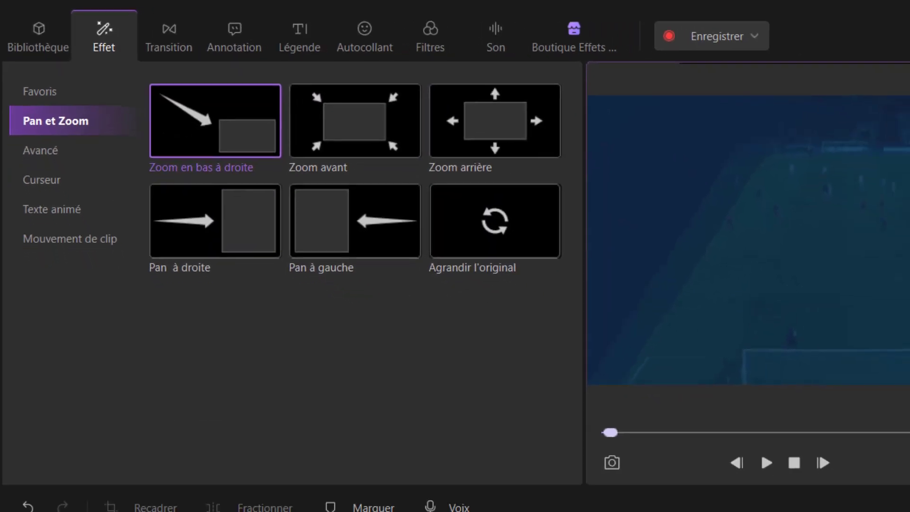
{"action": "left_click_drag", "start_coordinate": [221, 141], "coordinate": [260, 438]}
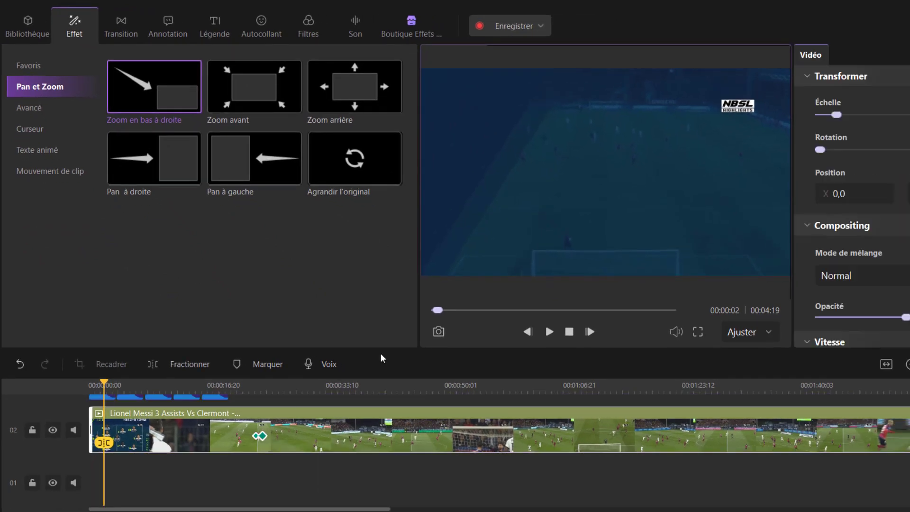
{"action": "left_click", "coordinate": [548, 331]}
{"action": "scroll", "coordinate": [468, 402], "scroll_direction": "up", "scroll_amount": 2}
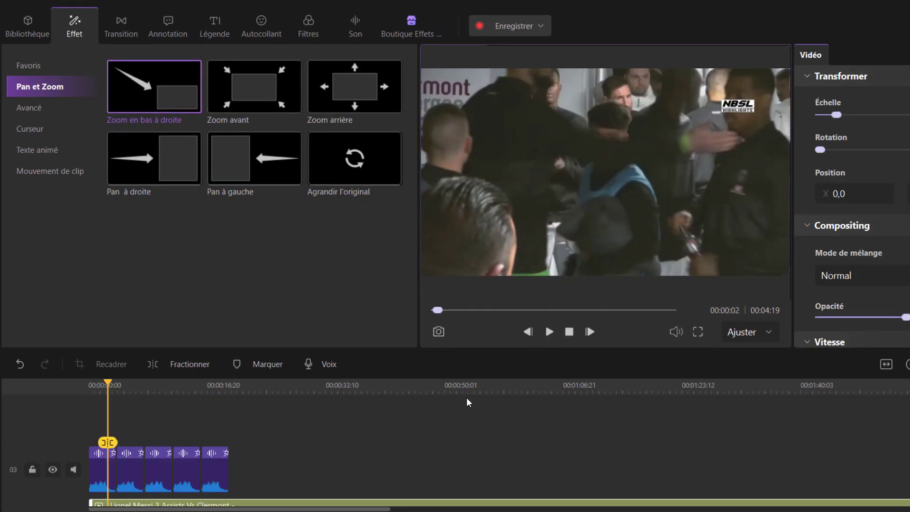
- Browse the transition categories and apply the downloaded Rouleau Simple Vers le bas transition to the start of the video clip
{"action": "left_click", "coordinate": [127, 23]}
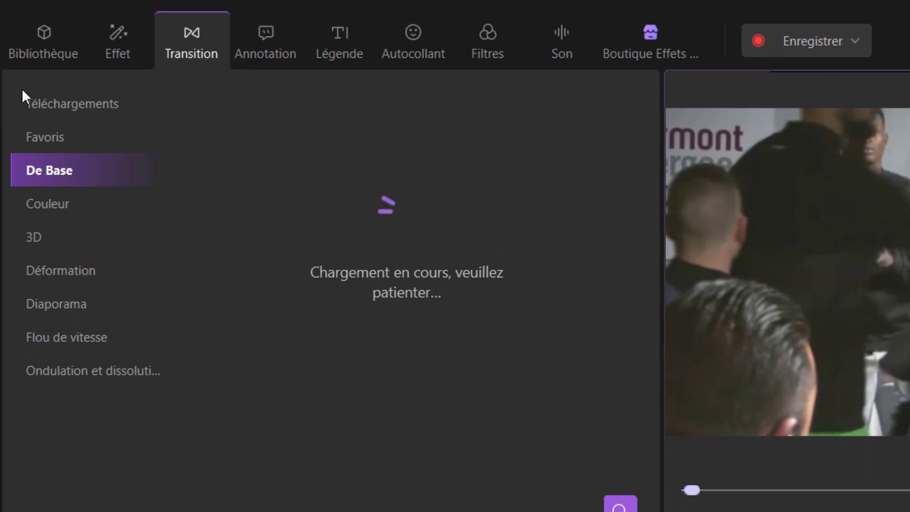
{"action": "left_click", "coordinate": [52, 135]}
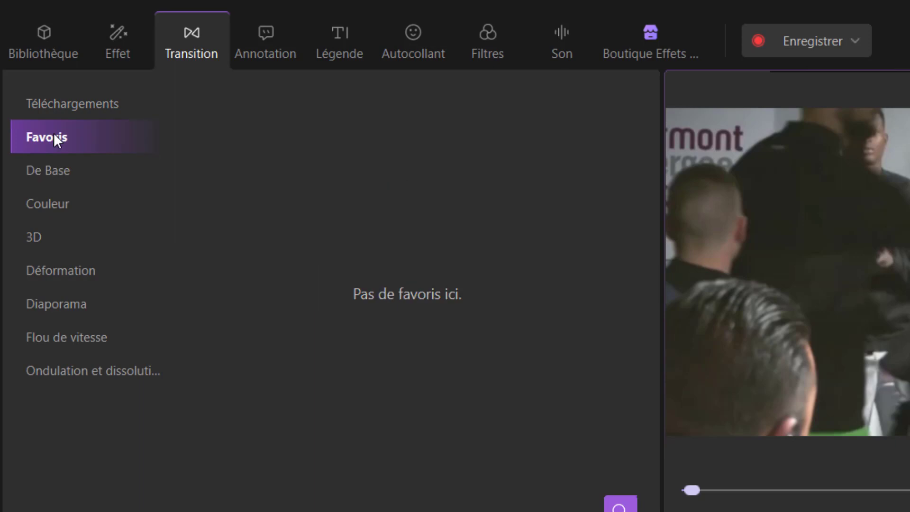
{"action": "left_click", "coordinate": [69, 207]}
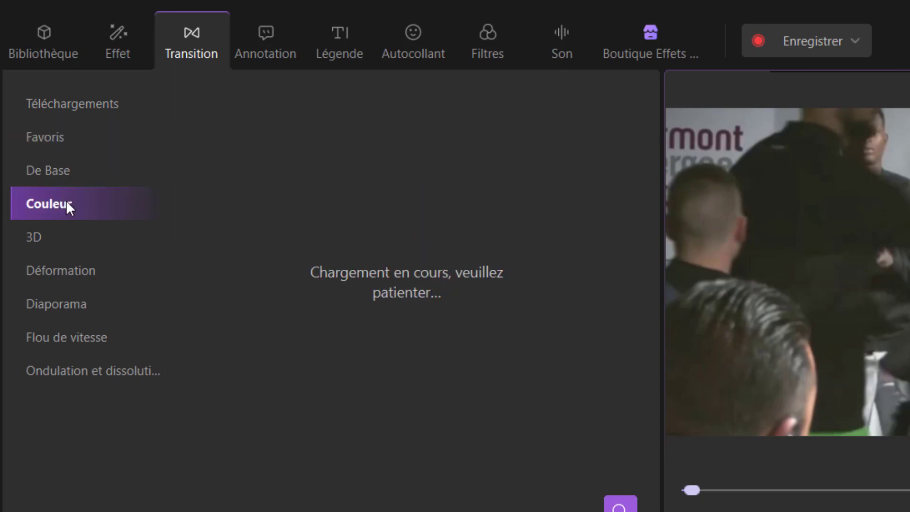
{"action": "left_click", "coordinate": [77, 116]}
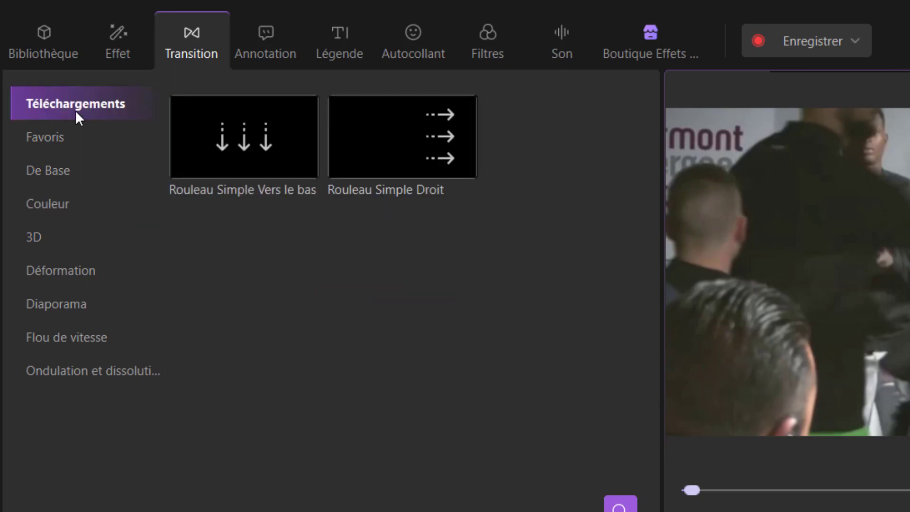
{"action": "left_click", "coordinate": [249, 144]}
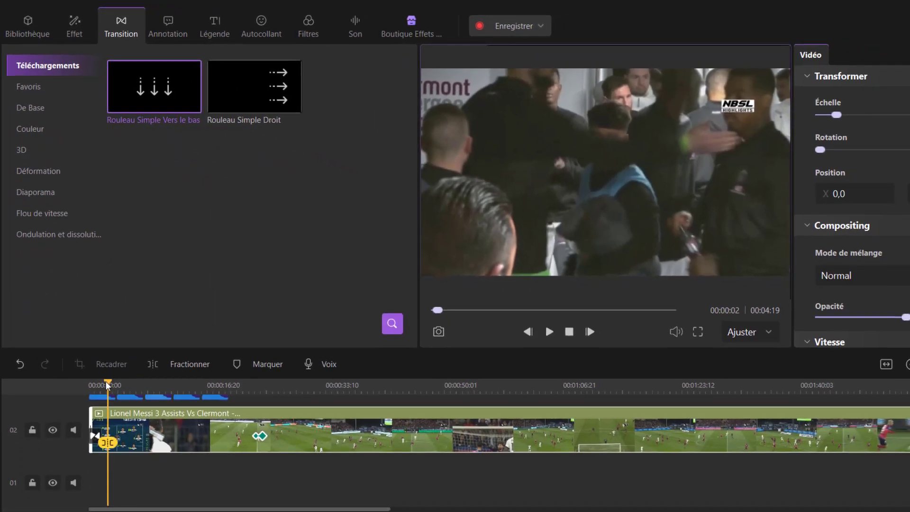
- Shift all five sound clips on track 03 together to begin about 3 seconds in, and preview from the timeline's start
{"action": "left_click_drag", "start_coordinate": [108, 384], "coordinate": [90, 385]}
{"action": "scroll", "coordinate": [183, 430], "scroll_direction": "up", "scroll_amount": 1}
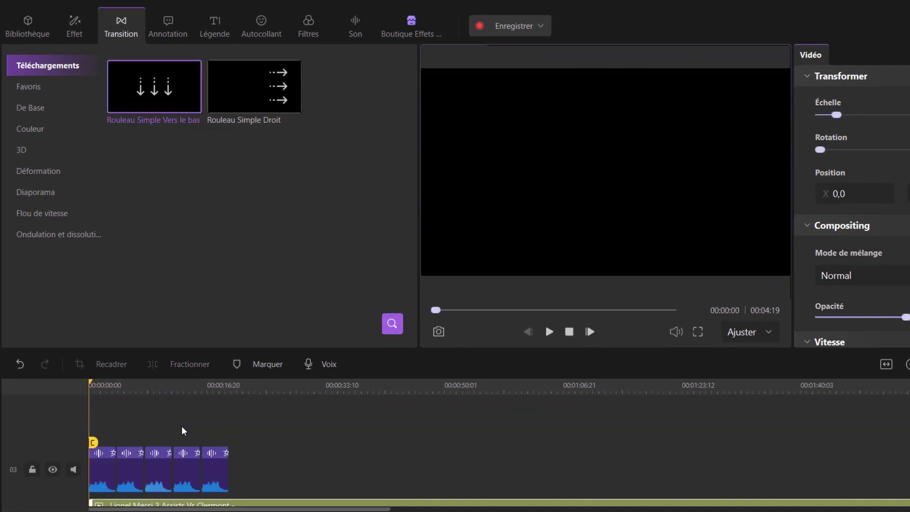
{"action": "left_click_drag", "start_coordinate": [270, 469], "coordinate": [125, 471]}
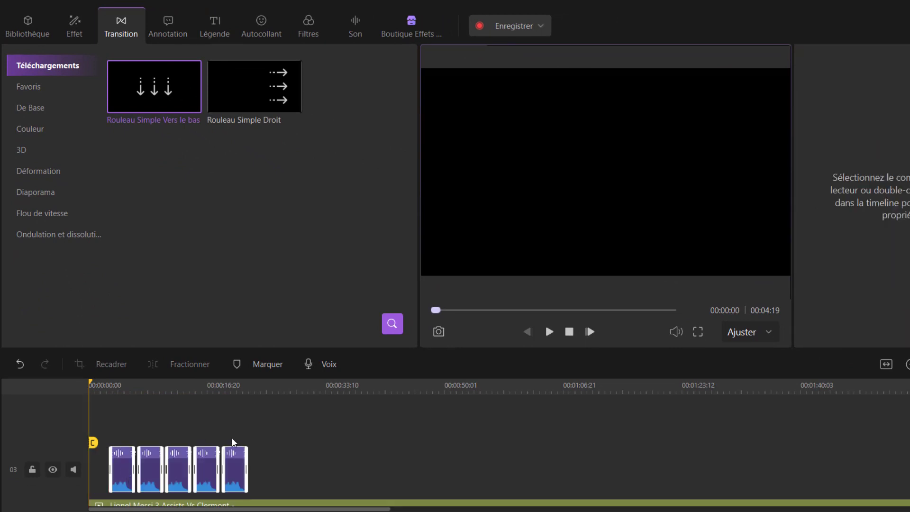
{"action": "left_click", "coordinate": [551, 332]}
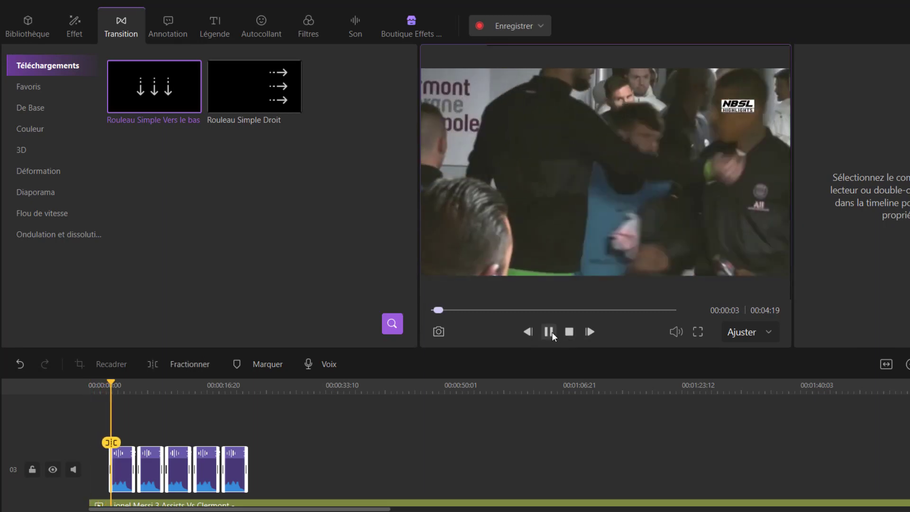
{"action": "left_click", "coordinate": [551, 332]}
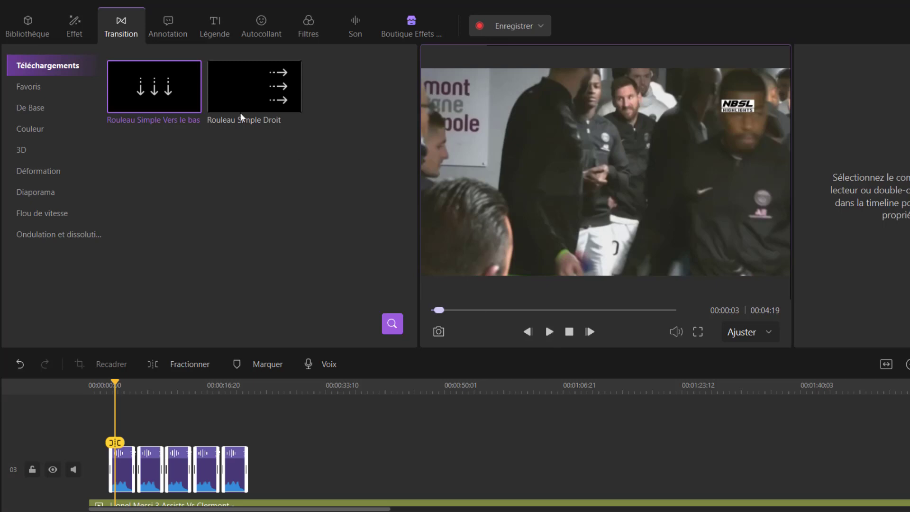
- Browse the annotation categories, then view the downloaded caption templates
{"action": "left_click", "coordinate": [184, 38]}
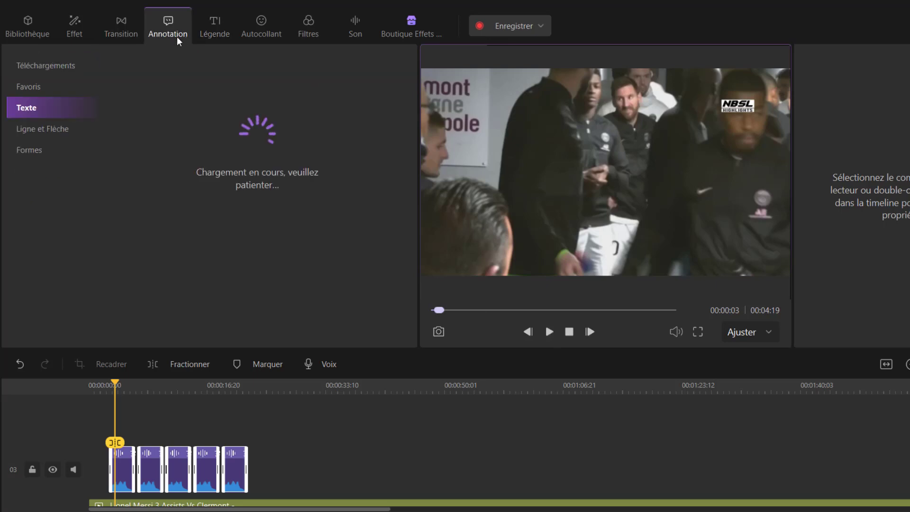
{"action": "left_click", "coordinate": [76, 66]}
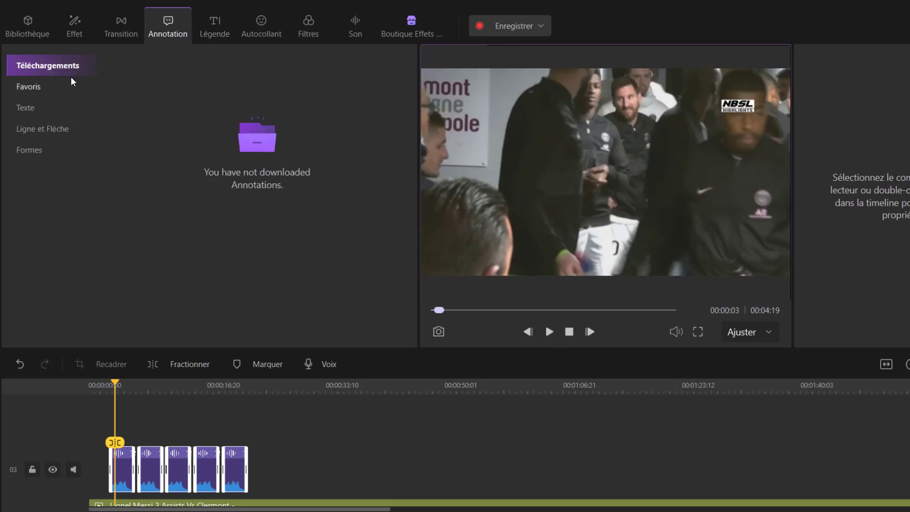
{"action": "left_click", "coordinate": [69, 87]}
{"action": "left_click", "coordinate": [59, 108]}
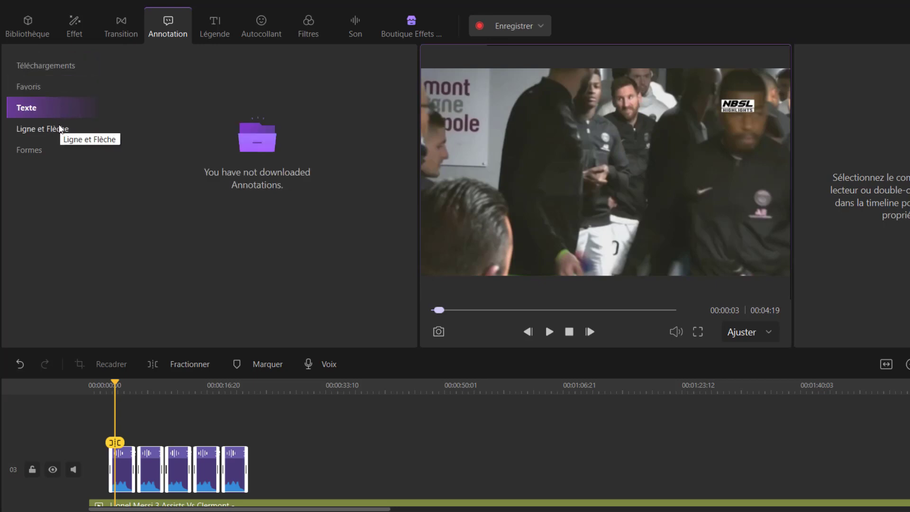
{"action": "left_click", "coordinate": [55, 127]}
{"action": "left_click", "coordinate": [210, 42]}
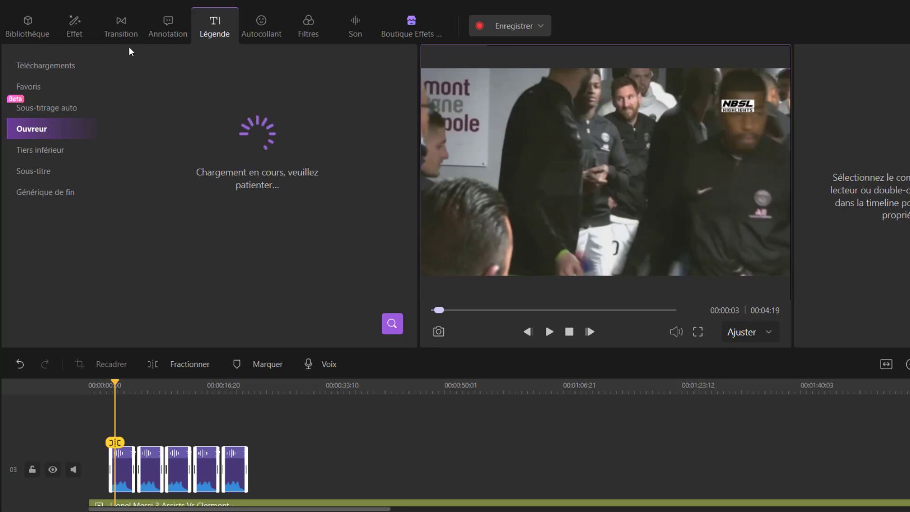
{"action": "left_click", "coordinate": [70, 69]}
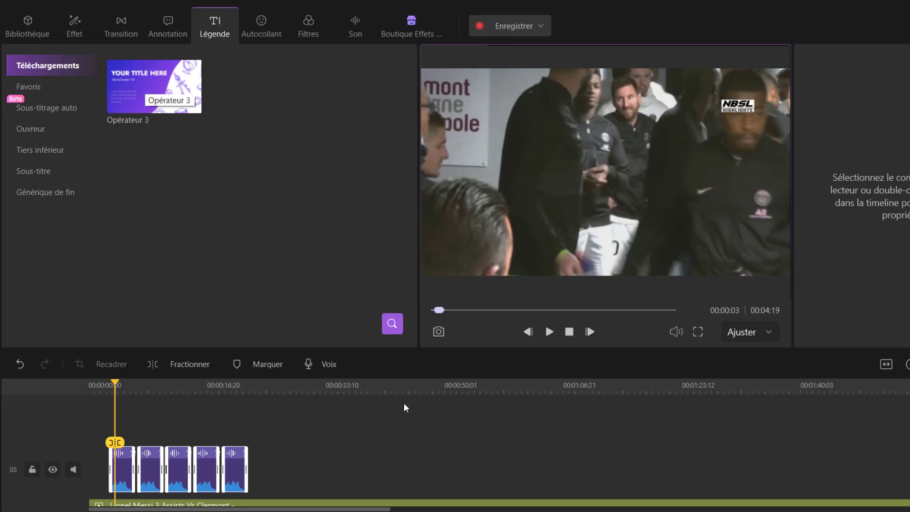
- Delete the video clip from track 02
{"action": "scroll", "coordinate": [404, 406], "scroll_direction": "down", "scroll_amount": 2}
{"action": "left_click", "coordinate": [374, 431]}
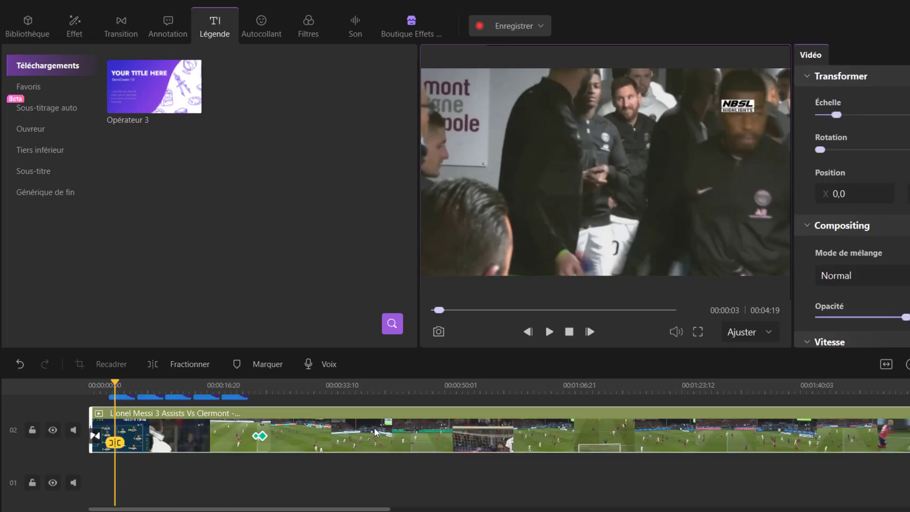
{"action": "key", "text": "Delete"}
- Add the Opérateur 3 title template above the sound clips, further along the timeline, and show its frame at 00:00:28
{"action": "mouse_move", "coordinate": [160, 106]}
{"action": "left_mouse_down"}
{"action": "mouse_move", "coordinate": [157, 95]}
{"action": "mouse_move", "coordinate": [298, 429]}
{"action": "mouse_move", "coordinate": [275, 417]}
{"action": "mouse_move", "coordinate": [273, 434]}
{"action": "mouse_move", "coordinate": [292, 466]}
{"action": "mouse_move", "coordinate": [289, 458]}
{"action": "left_mouse_up"}
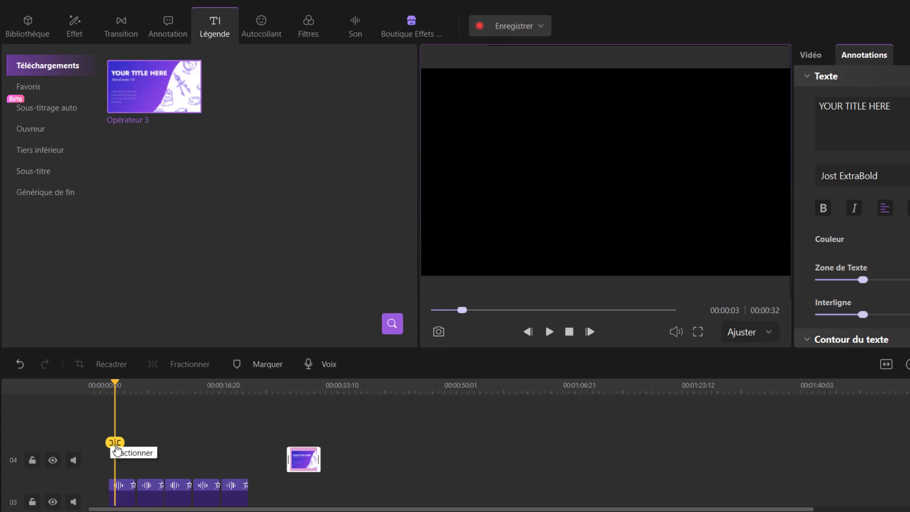
{"action": "left_click_drag", "start_coordinate": [109, 441], "coordinate": [294, 446]}
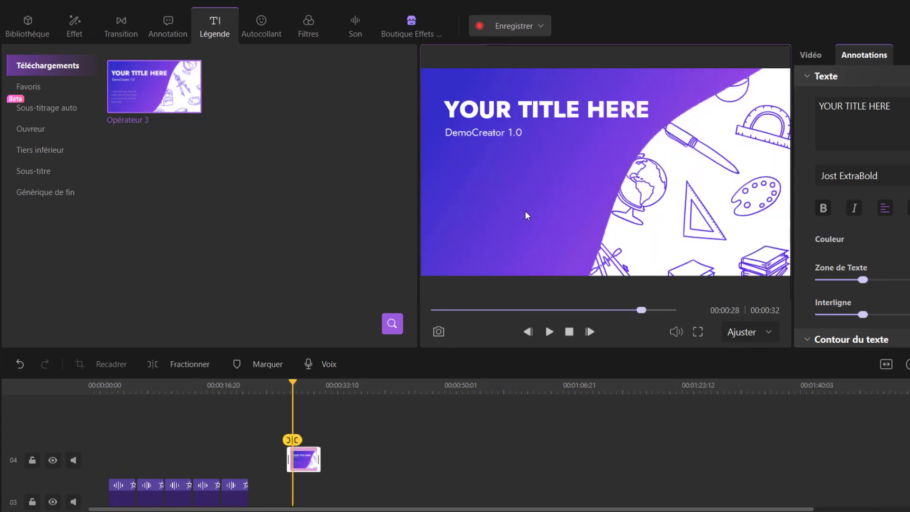
- Replace the template's main title text with "Ca C'est mon titre"
{"action": "left_click", "coordinate": [547, 114]}
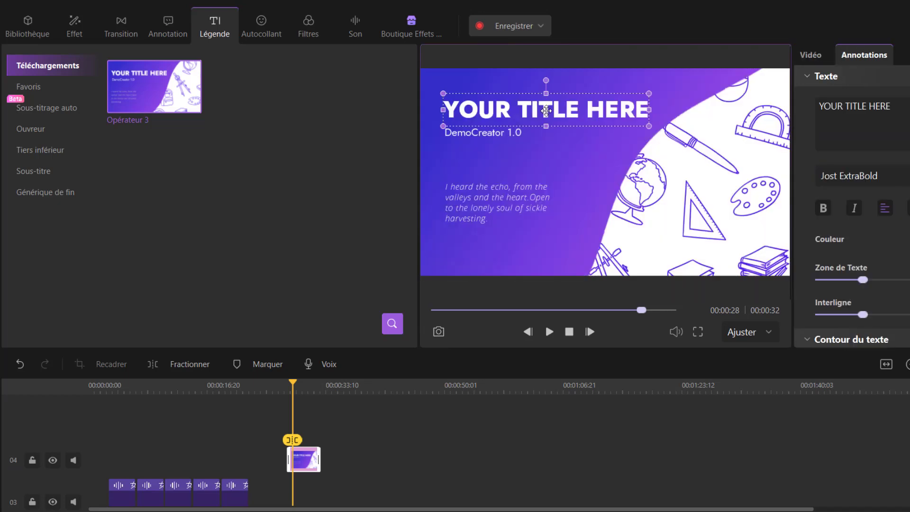
{"action": "double_click", "coordinate": [545, 110]}
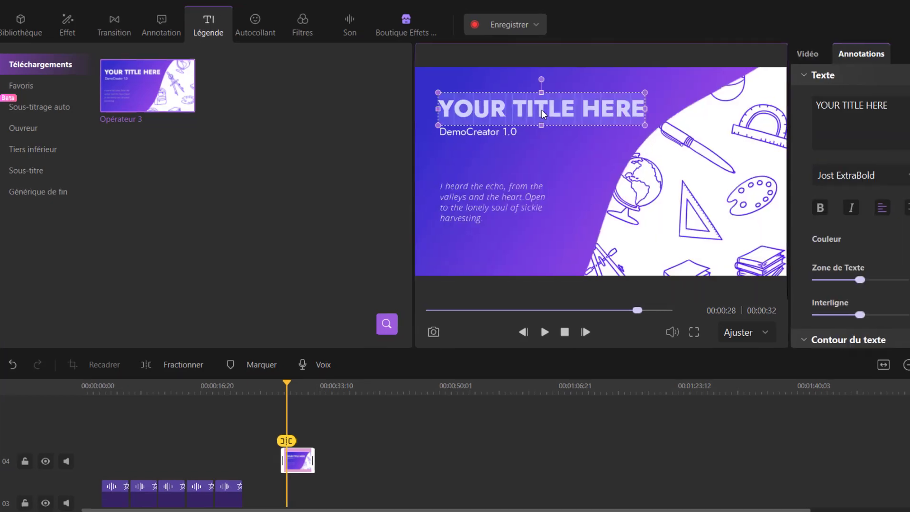
{"action": "type", "text": "Ca C"}
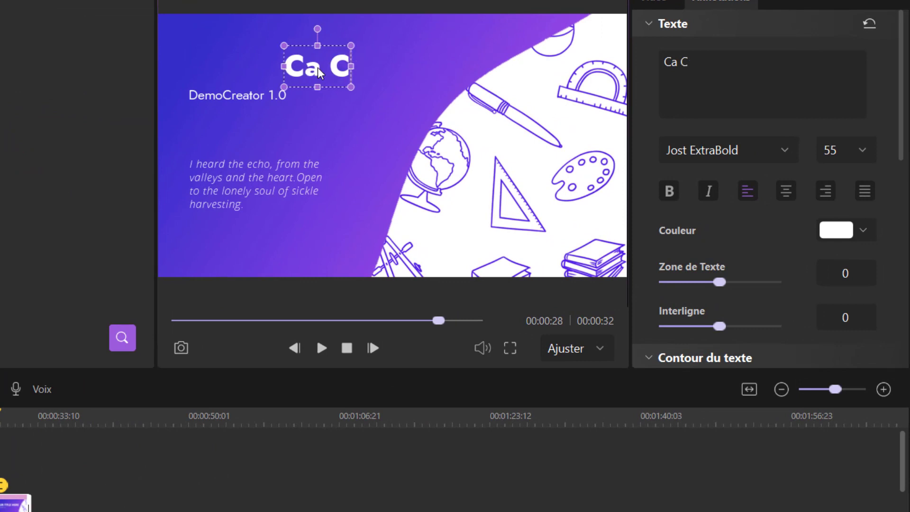
{"action": "type", "text": "'est m"}
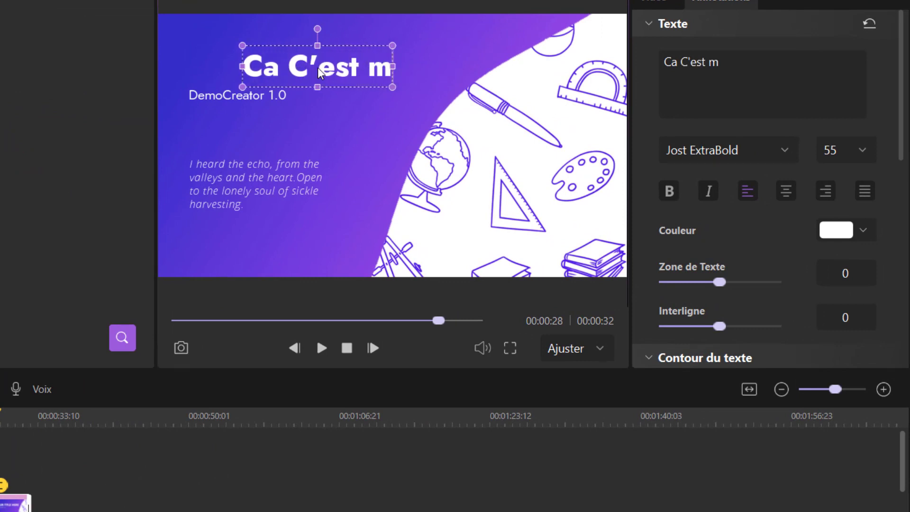
{"action": "type", "text": "on  titre"}
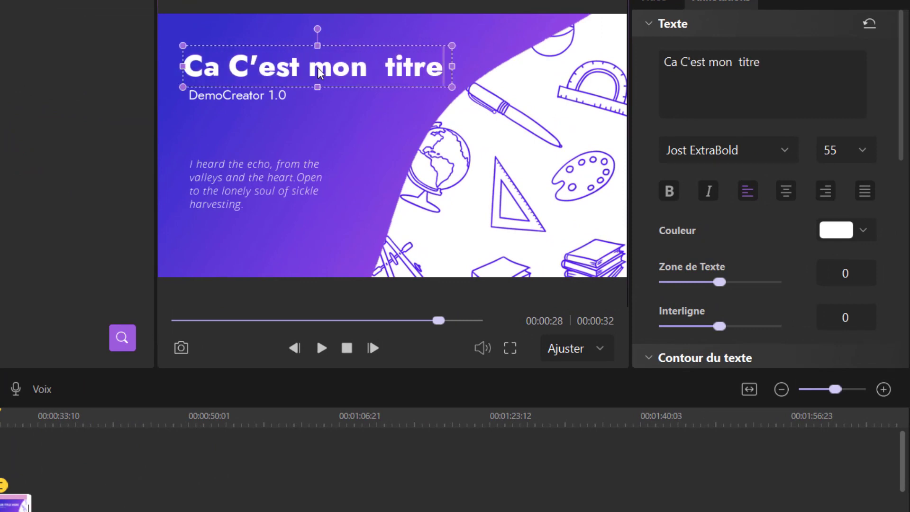
{"action": "left_click", "coordinate": [310, 114]}
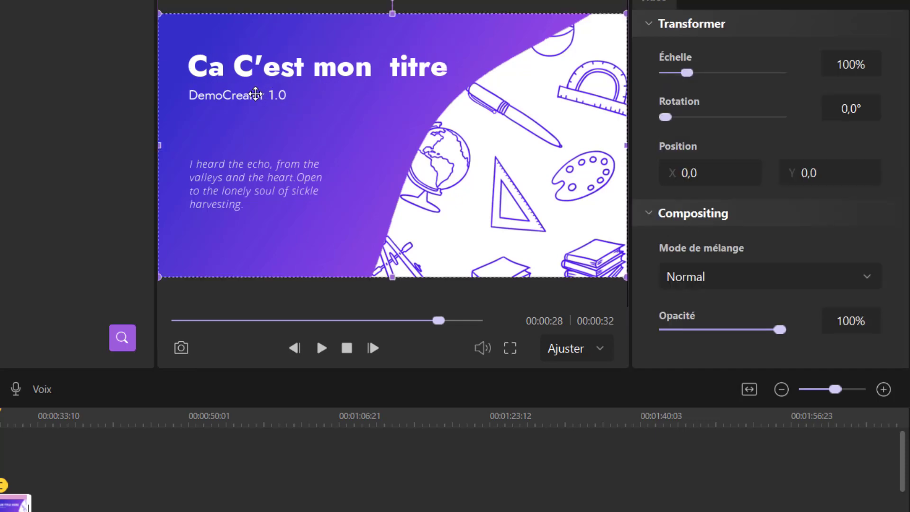
- Replace the "DemoCreator 1.0" subtitle of the title template with "BacrTutoriel"
{"action": "left_click", "coordinate": [256, 93]}
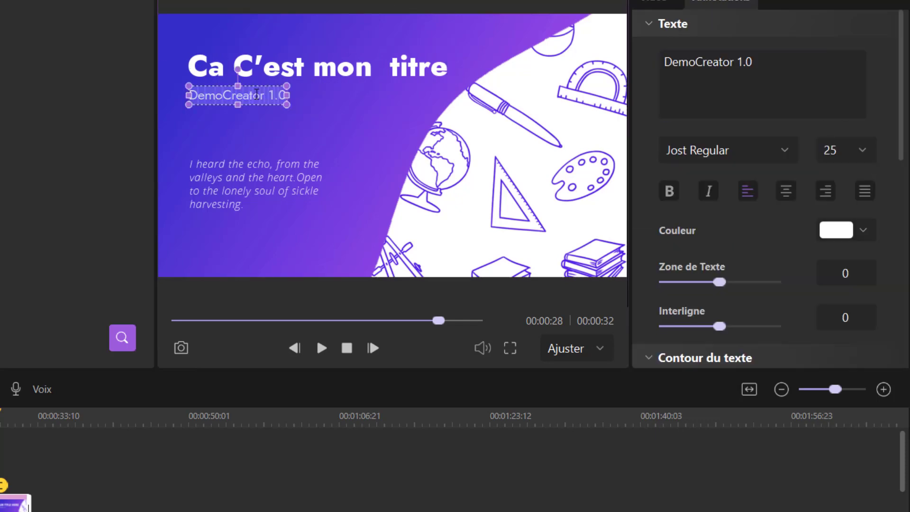
{"action": "type", "text": "BacrT"}
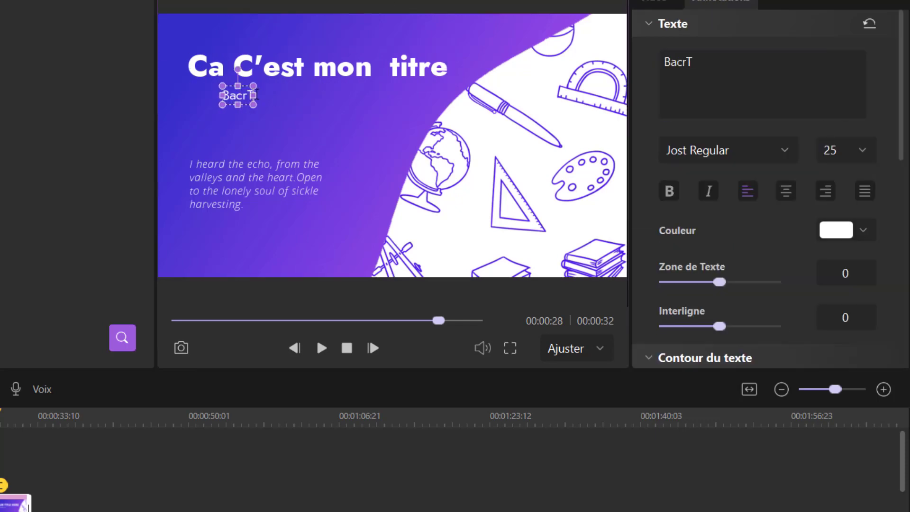
{"action": "type", "text": "utorie"}
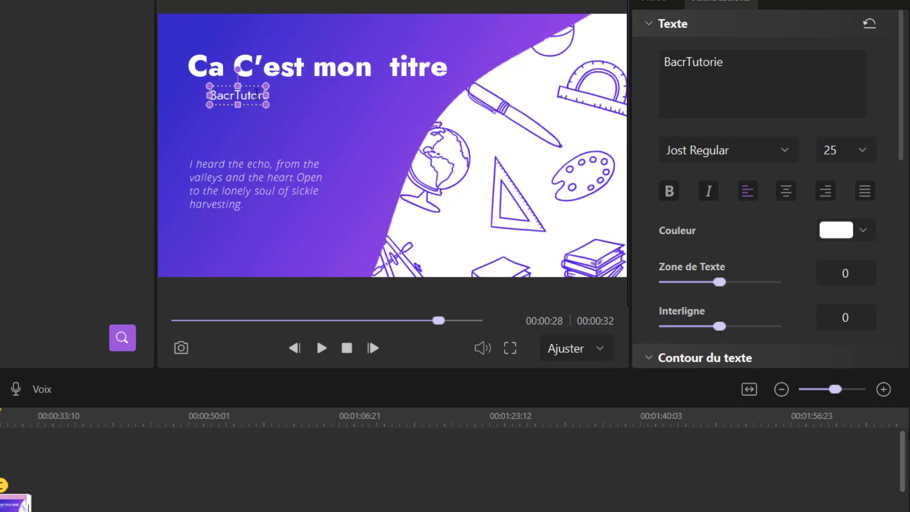
{"action": "type", "text": "l"}
{"action": "left_click", "coordinate": [307, 117]}
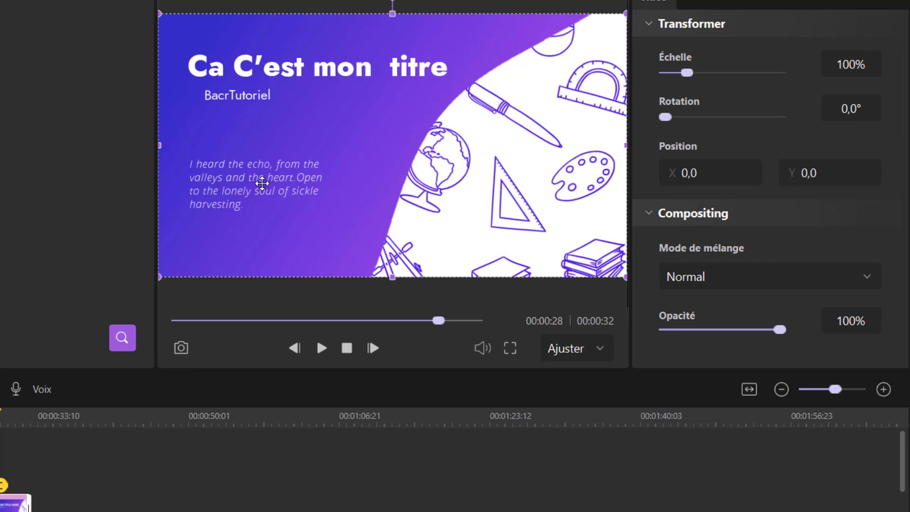
- Replace the template's italic paragraph with the lines "vhblou ugyi;y vyogyi", "hovyivi.", "ugiy.lcfli" and "upgutds6rsd75t", and play the title
{"action": "left_click", "coordinate": [262, 182]}
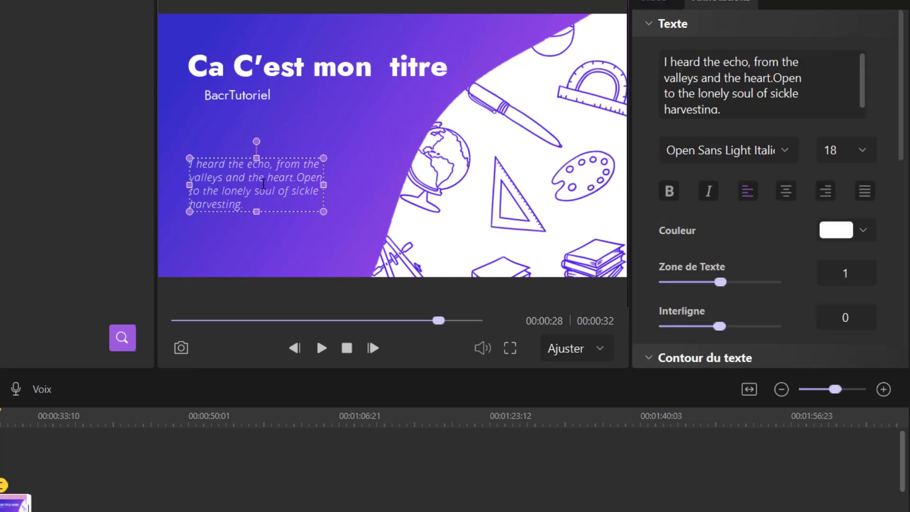
{"action": "left_click", "coordinate": [263, 184]}
{"action": "type", "text": "vhblou ugyi;y vyogyi"}
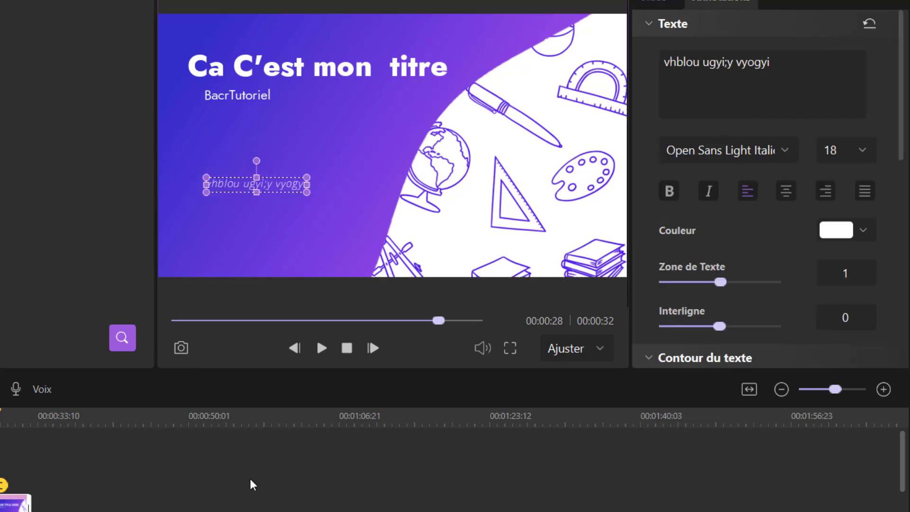
{"action": "key", "text": "Return"}
{"action": "type", "text": "hovyivi."}
{"action": "key", "text": "Return"}
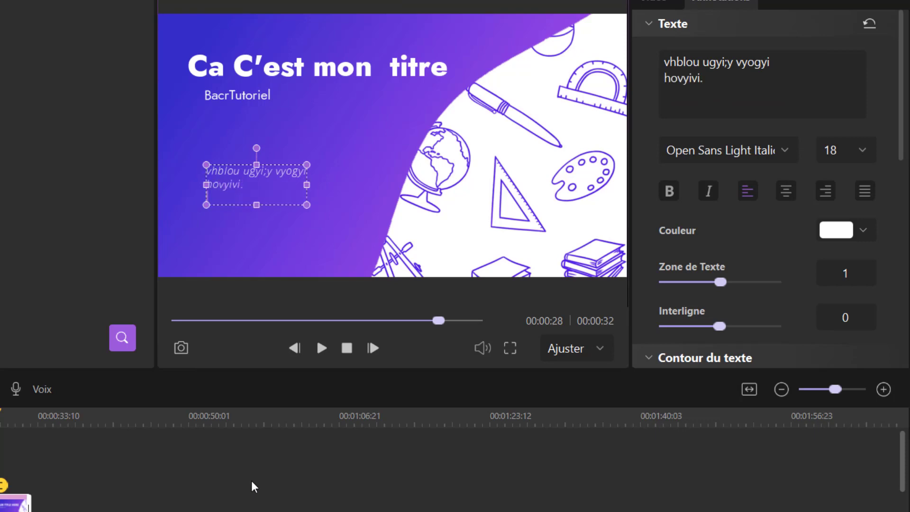
{"action": "type", "text": "ugiy.lcfli"}
{"action": "key", "text": "Return"}
{"action": "type", "text": "upgutds6rsd75t"}
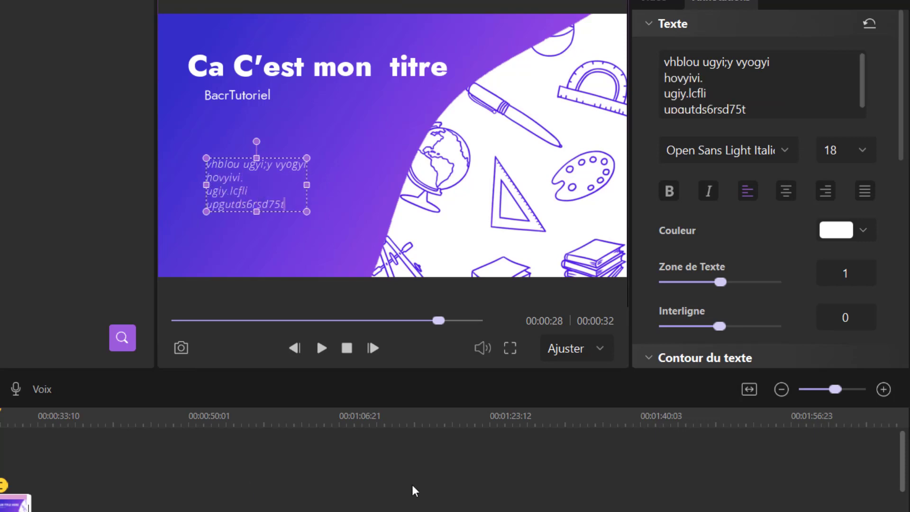
{"action": "left_click", "coordinate": [396, 273]}
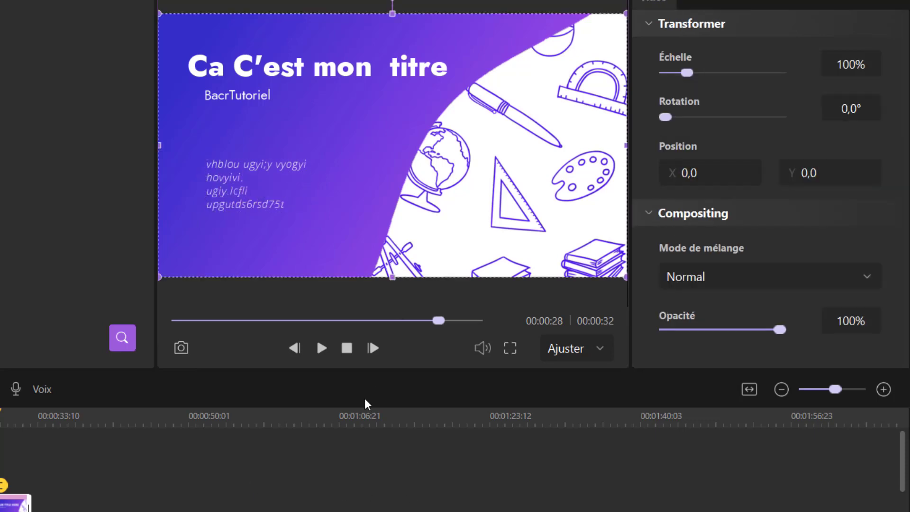
{"action": "left_click", "coordinate": [322, 356]}
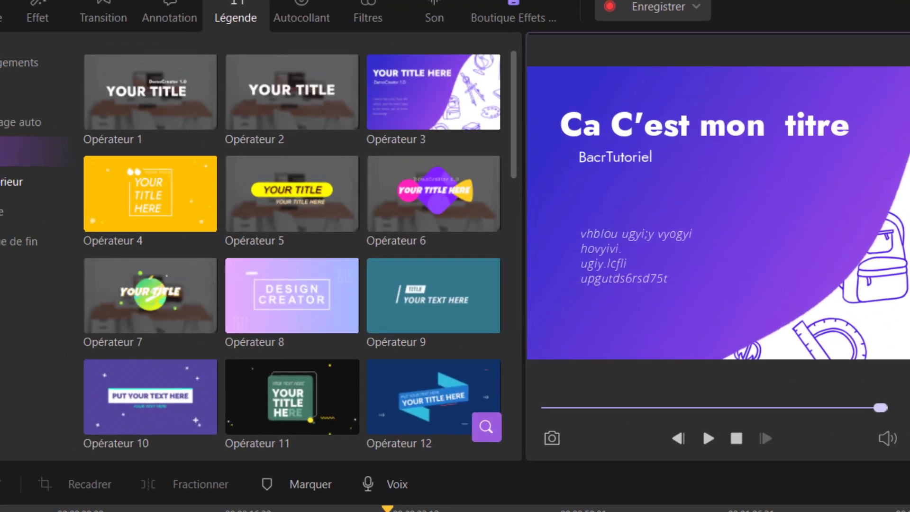
- Browse the caption categories, including lower thirds, openers and favourites
{"action": "left_click", "coordinate": [41, 195]}
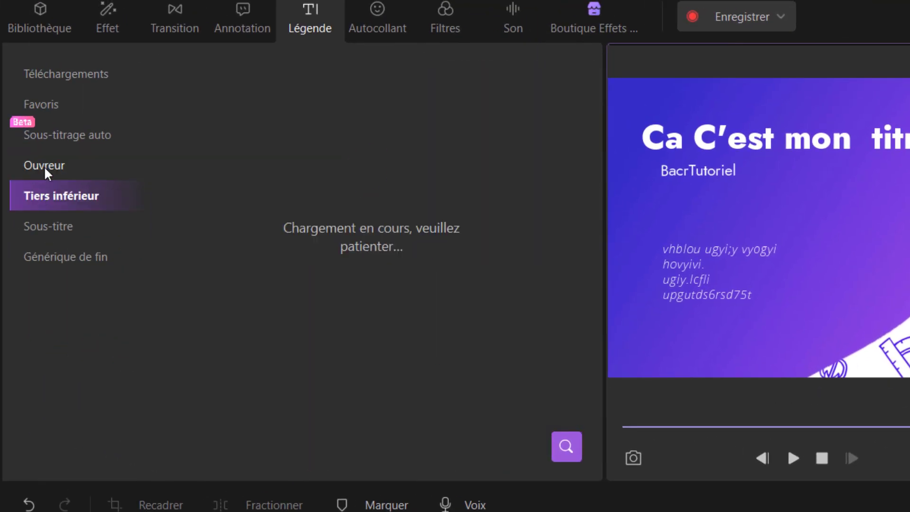
{"action": "left_click", "coordinate": [44, 169]}
{"action": "left_click", "coordinate": [38, 141]}
{"action": "left_click", "coordinate": [40, 113]}
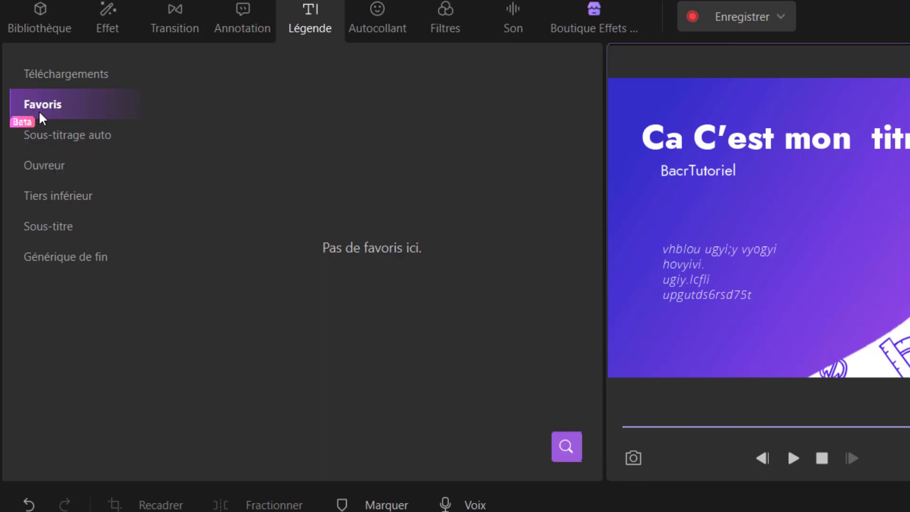
{"action": "left_click", "coordinate": [46, 178]}
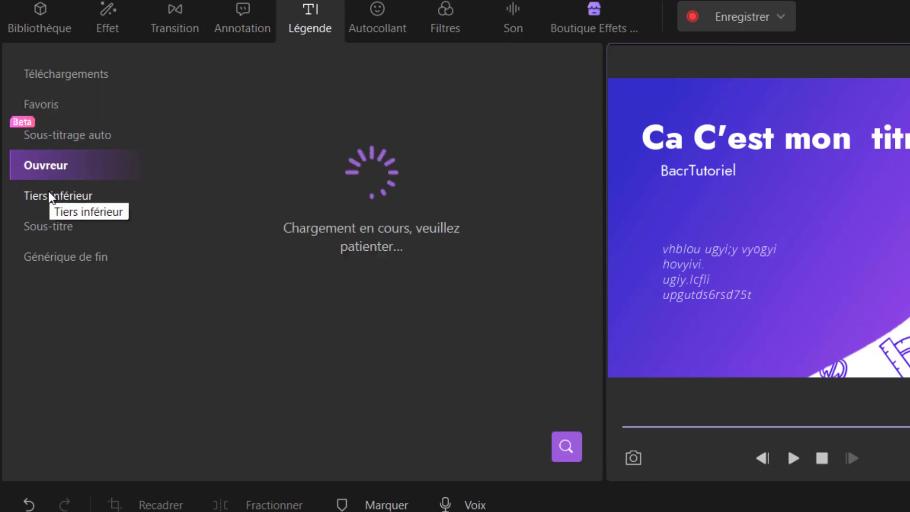
{"action": "left_click", "coordinate": [50, 197]}
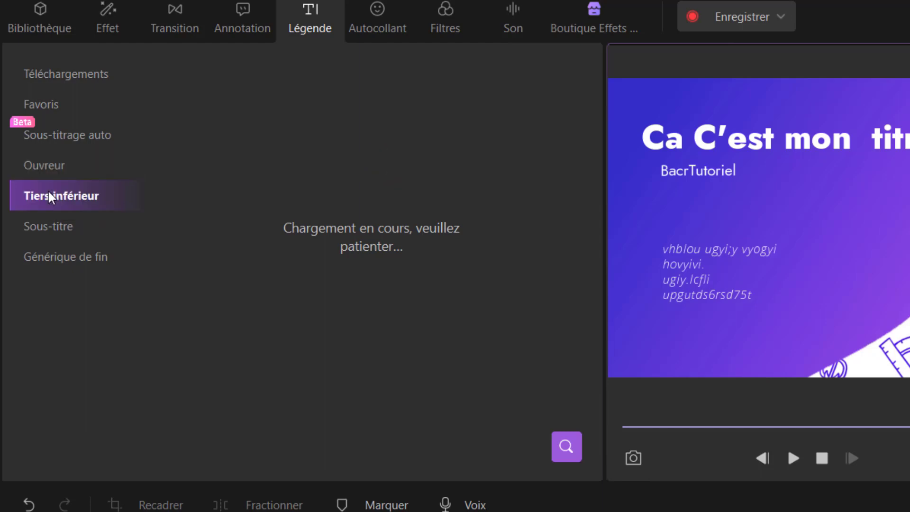
- Add the downloaded red book sticker to the timeline at the end of the title, and play it back
{"action": "left_click", "coordinate": [384, 18]}
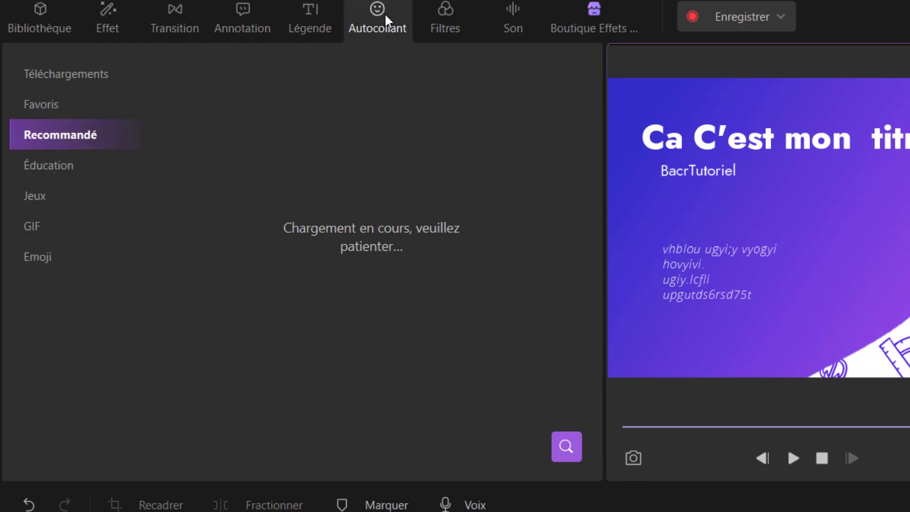
{"action": "left_click", "coordinate": [108, 77]}
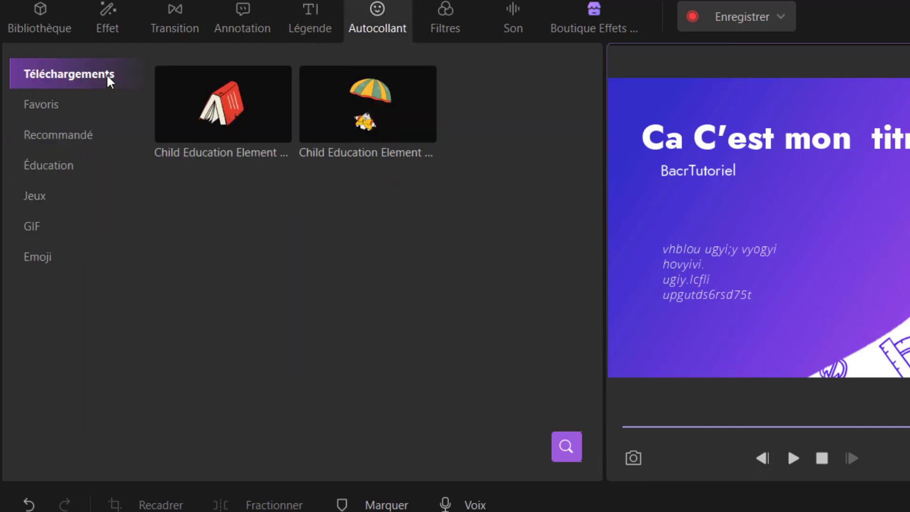
{"action": "left_click", "coordinate": [256, 102]}
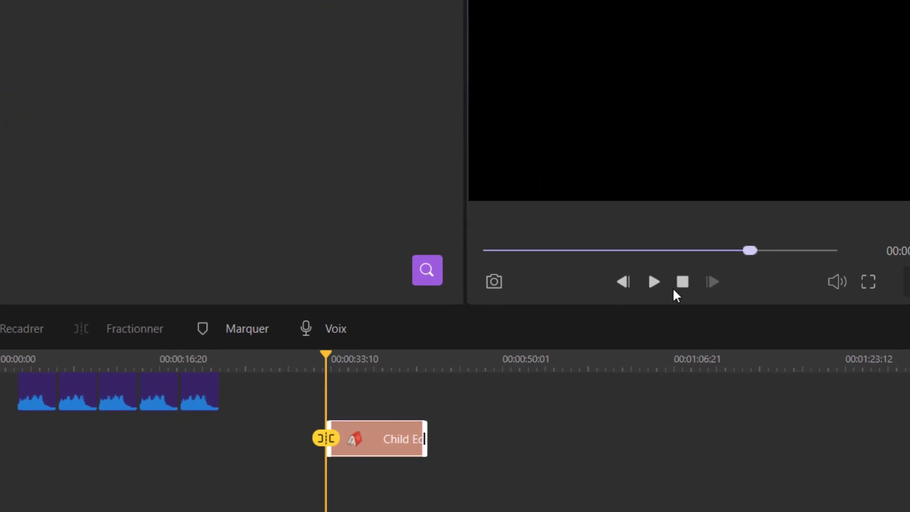
{"action": "left_click", "coordinate": [654, 282]}
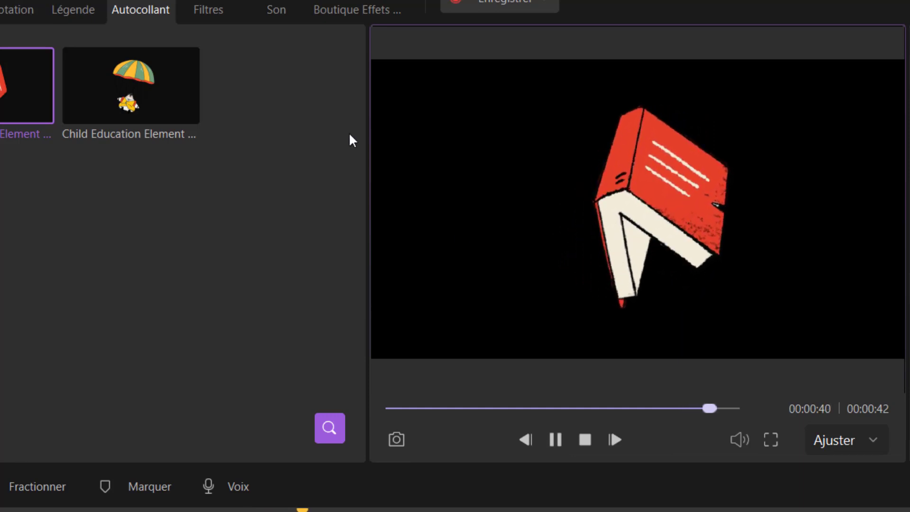
- Place the downloaded Radio Explike FX filter on the track below the book sticker
{"action": "left_click", "coordinate": [224, 9]}
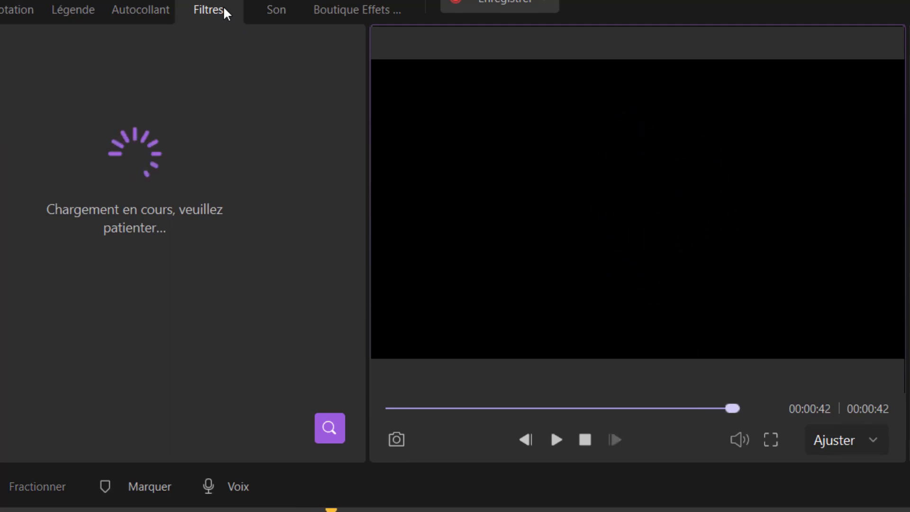
{"action": "left_click", "coordinate": [84, 53]}
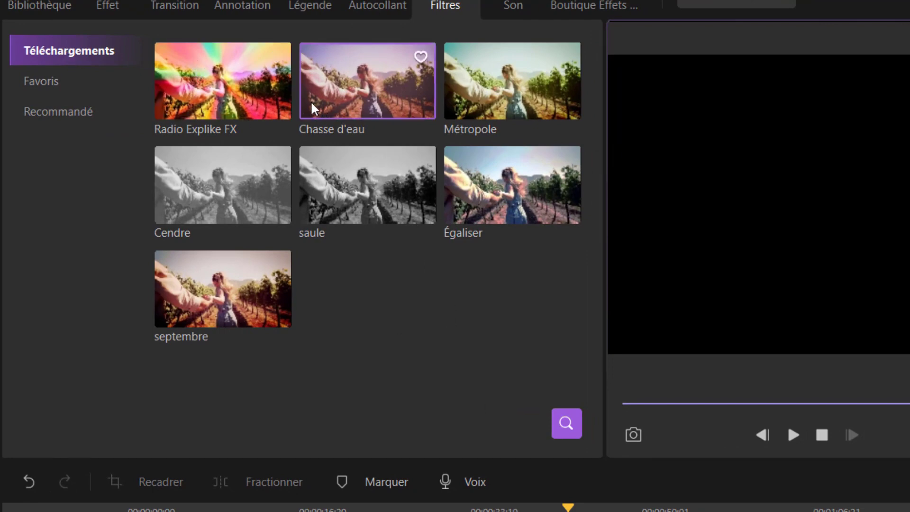
{"action": "left_click_drag", "start_coordinate": [222, 85], "coordinate": [433, 446]}
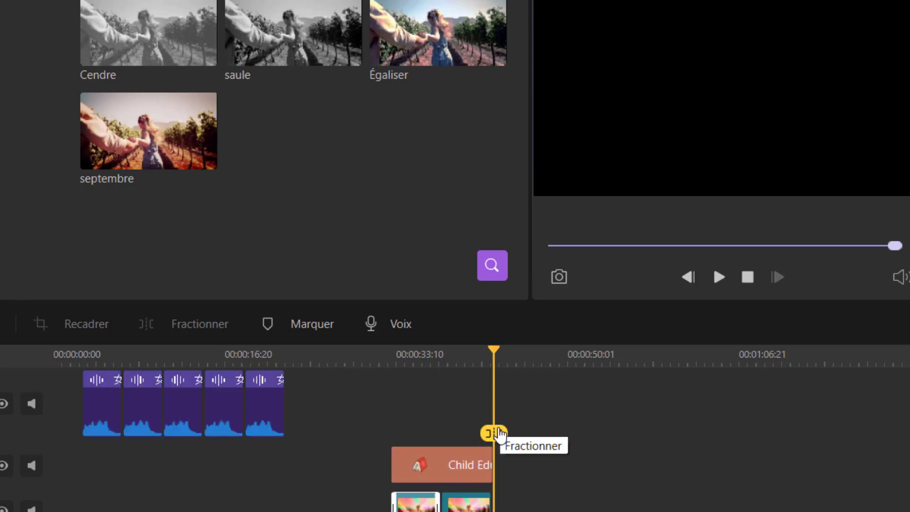
- Play the filtered book sticker from its start, and delete the sticker and filter clips from the timeline
{"action": "left_click_drag", "start_coordinate": [488, 432], "coordinate": [389, 424]}
{"action": "left_click", "coordinate": [715, 281]}
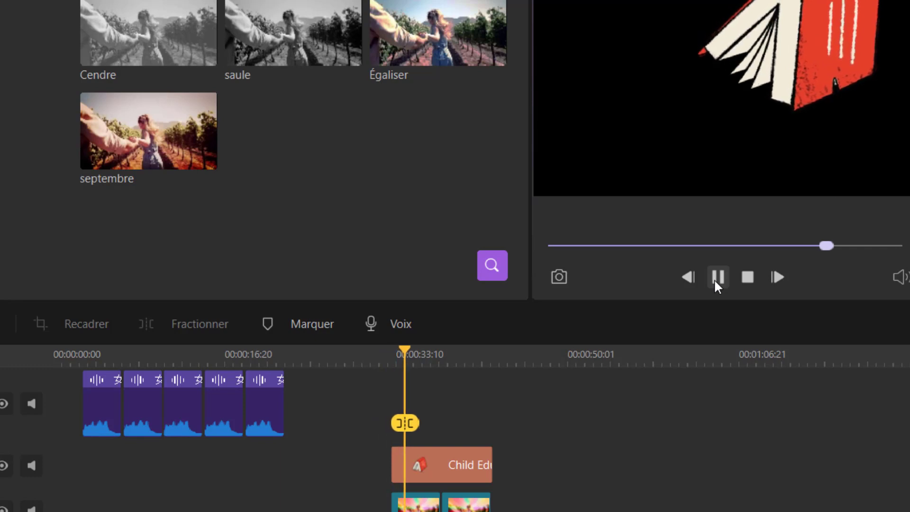
{"action": "left_click", "coordinate": [714, 281]}
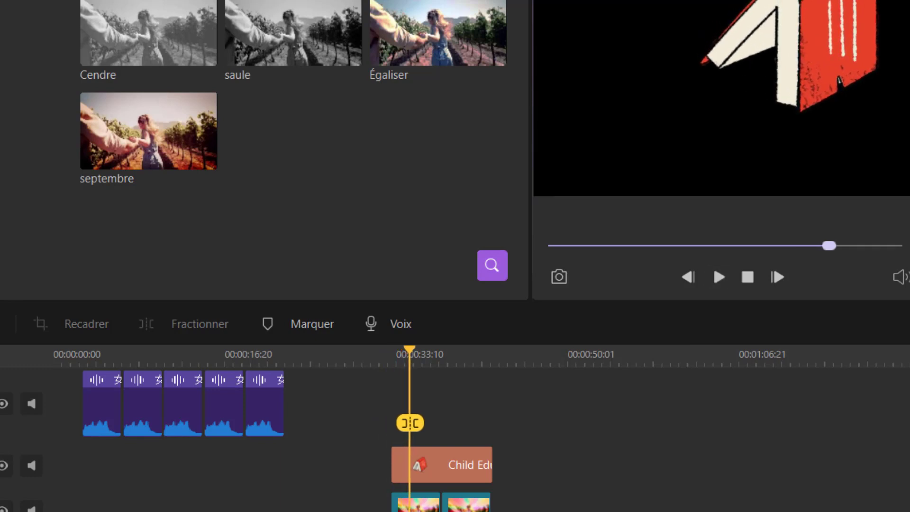
{"action": "left_click_drag", "start_coordinate": [560, 500], "coordinate": [404, 474]}
{"action": "key", "text": "Delete"}
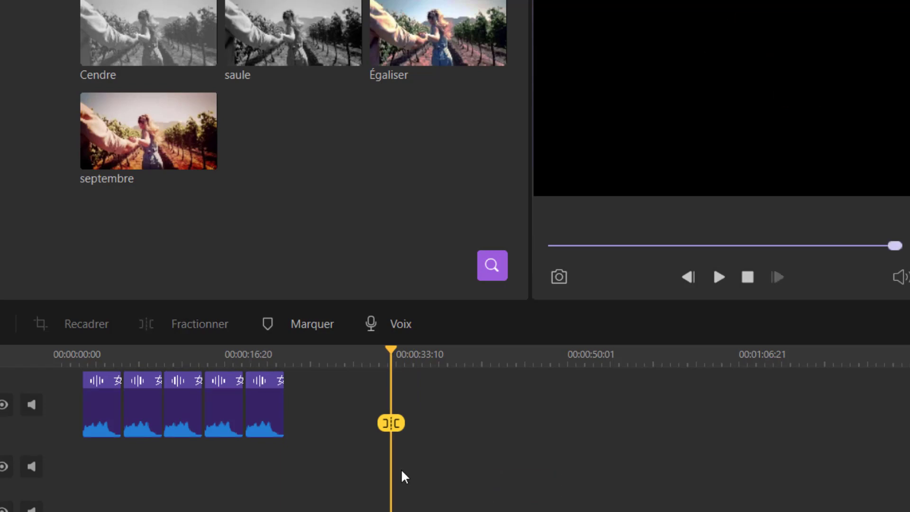
- Add the Lionel Messi 3 Assists video to the timeline at 00:00:32 from the media library, and mute its sound
{"action": "left_click", "coordinate": [6, 7]}
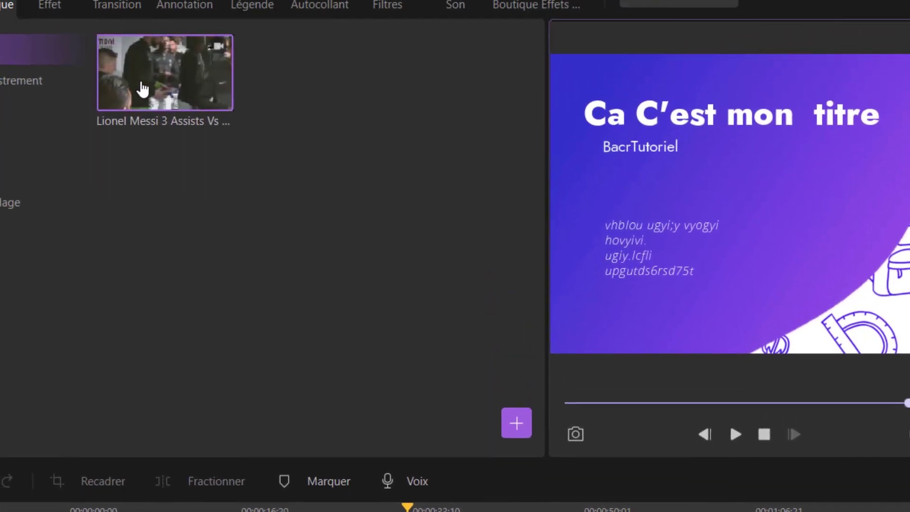
{"action": "left_click", "coordinate": [140, 90]}
{"action": "left_click_drag", "start_coordinate": [167, 92], "coordinate": [256, 444]}
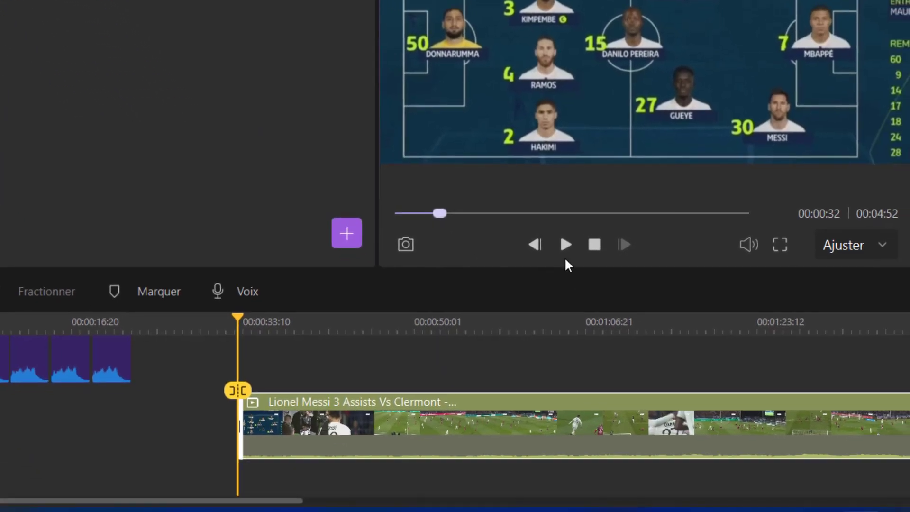
{"action": "right_click", "coordinate": [487, 418]}
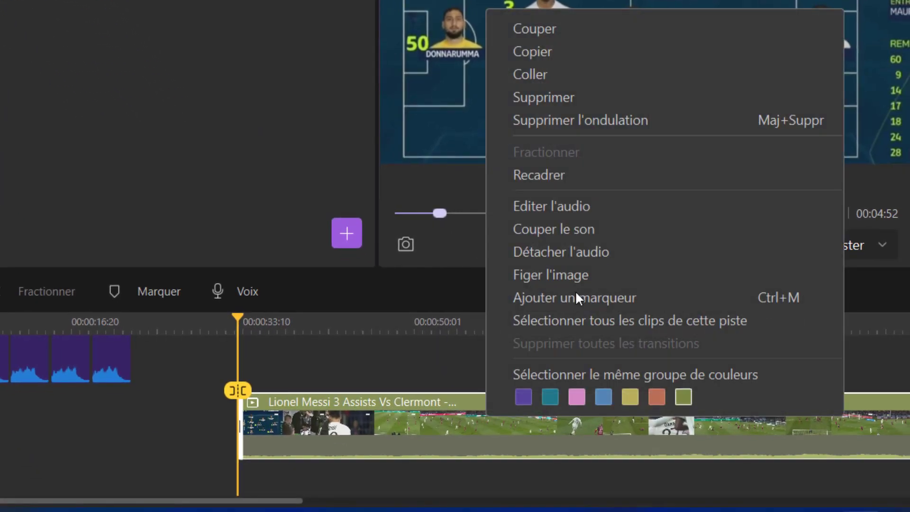
{"action": "left_click", "coordinate": [571, 237]}
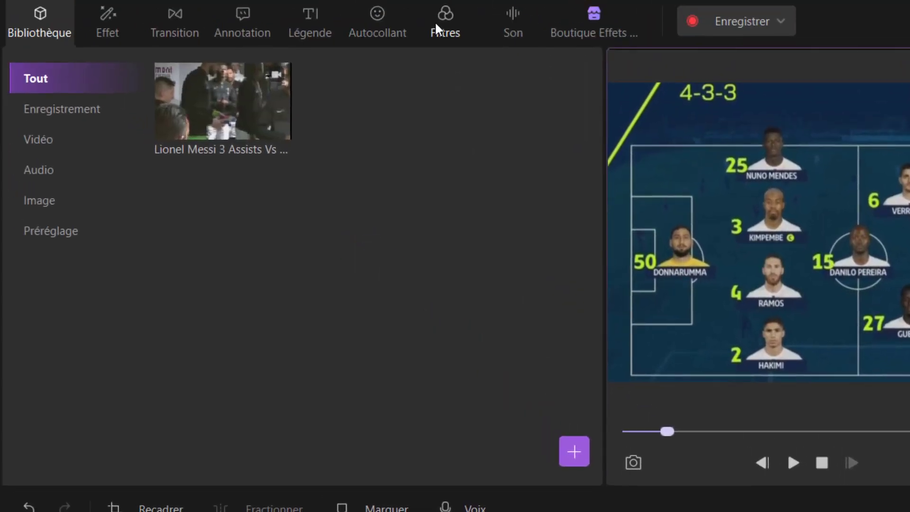
- Apply the Radio Explike FX filter to the Lionel Messi video clip, and preview the filtered footage
{"action": "left_click", "coordinate": [436, 29]}
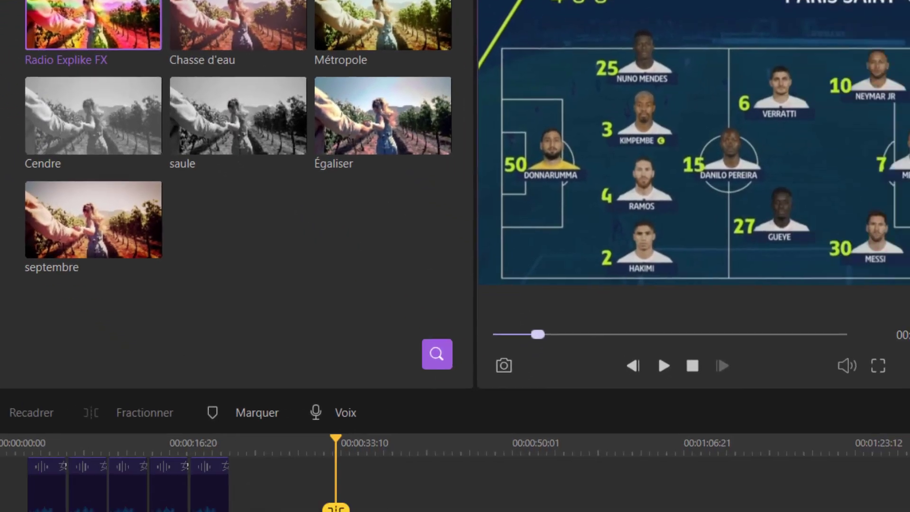
{"action": "left_click_drag", "start_coordinate": [222, 109], "coordinate": [212, 441]}
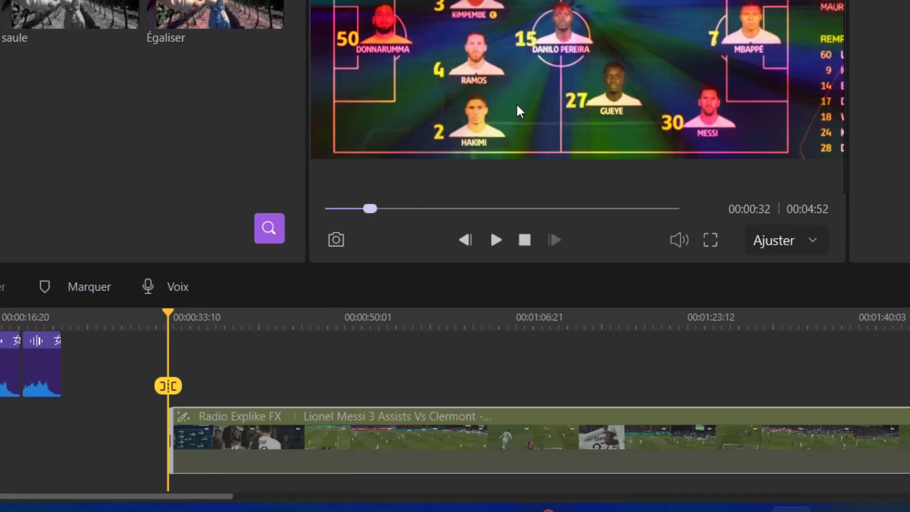
{"action": "left_click", "coordinate": [496, 239]}
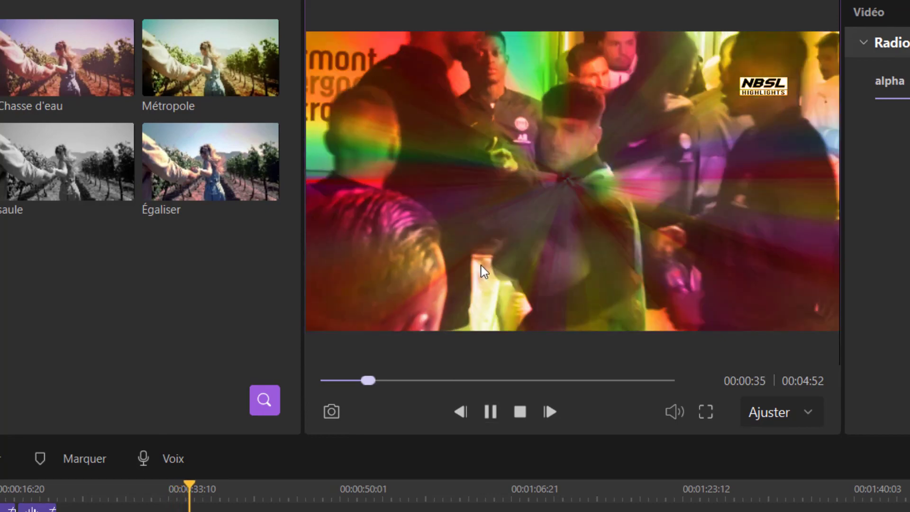
{"action": "left_click", "coordinate": [491, 413]}
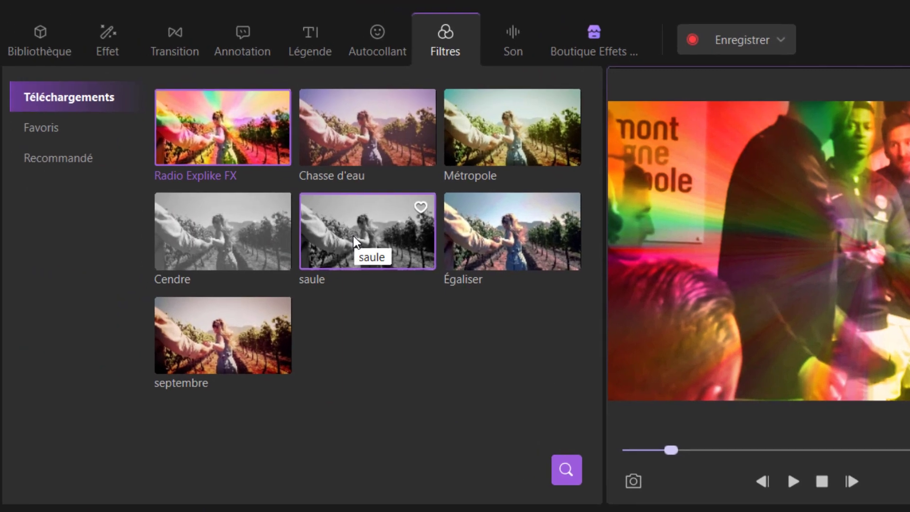
- Add Gamer Music 4 on the track above the filtered video, aligned with the video's start, and play the result
{"action": "left_click", "coordinate": [525, 33]}
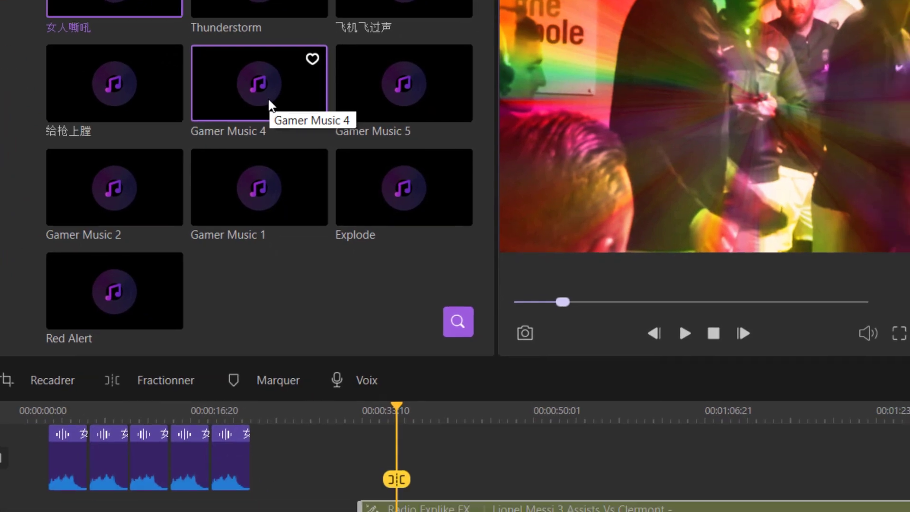
{"action": "left_click_drag", "start_coordinate": [376, 253], "coordinate": [337, 461]}
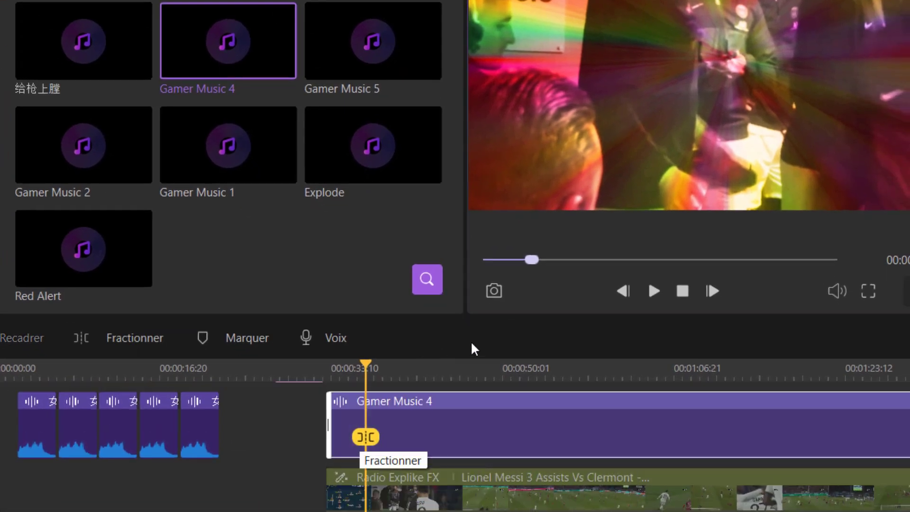
{"action": "left_click", "coordinate": [648, 292]}
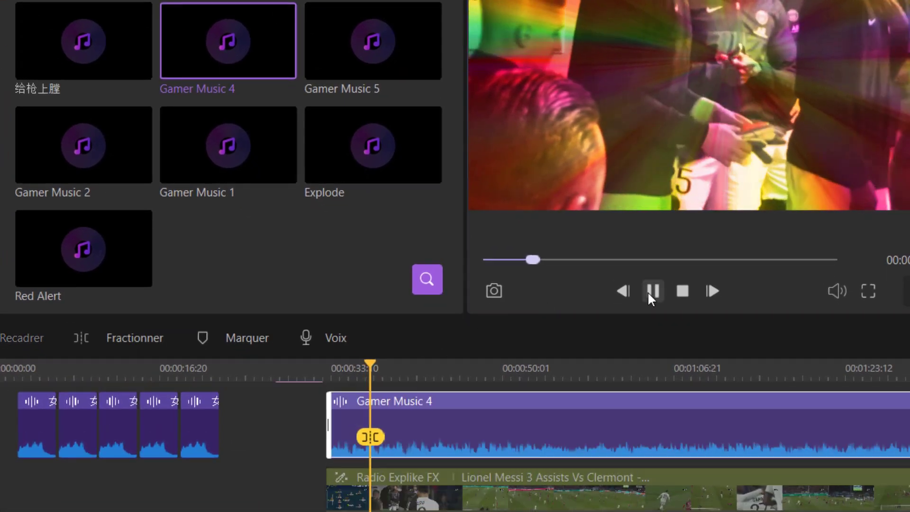
- Pause playback, delete the sound effect clips and the title clip, and remove the empty gap before the filtered video
{"action": "left_click", "coordinate": [647, 291]}
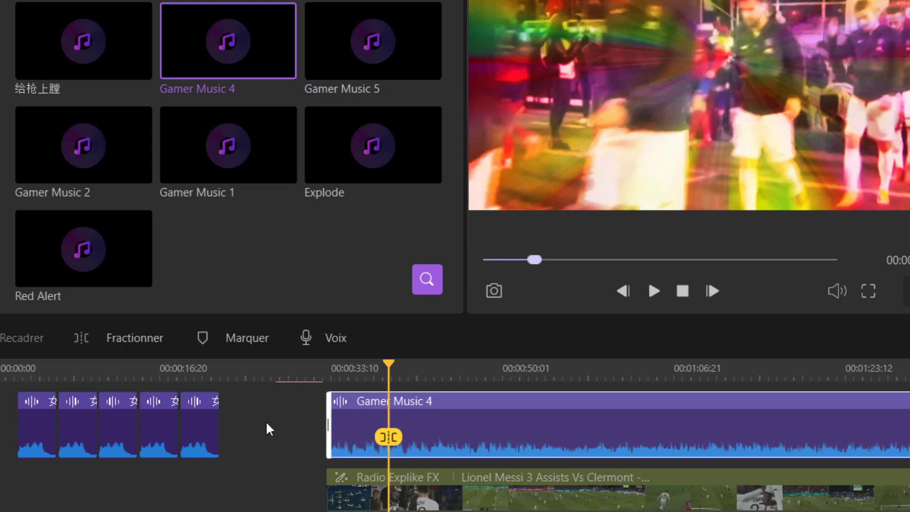
{"action": "left_click_drag", "start_coordinate": [269, 428], "coordinate": [6, 450]}
{"action": "key", "text": "Delete"}
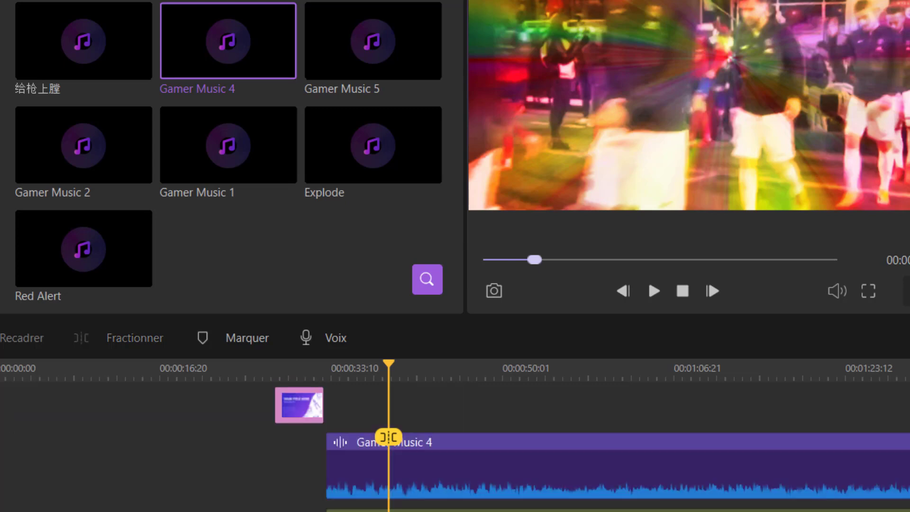
{"action": "left_click", "coordinate": [284, 406]}
{"action": "key", "text": "Delete"}
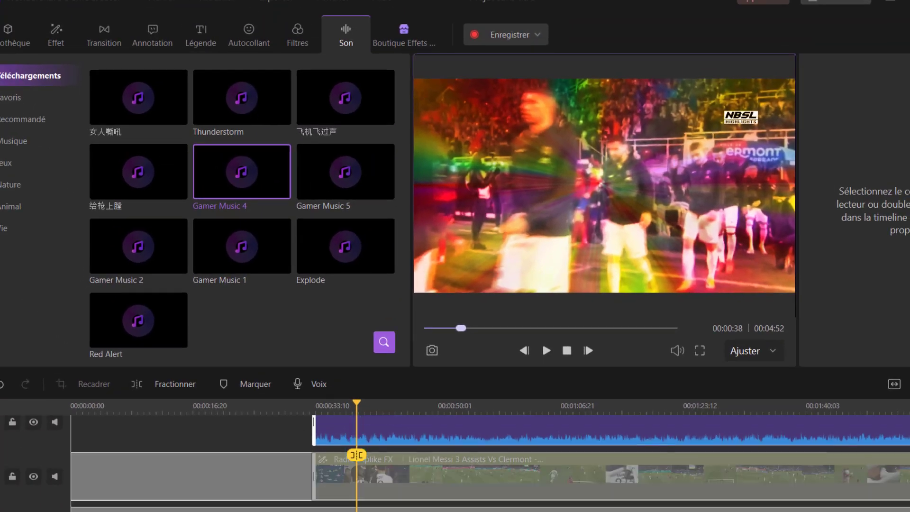
{"action": "key", "text": "Delete"}
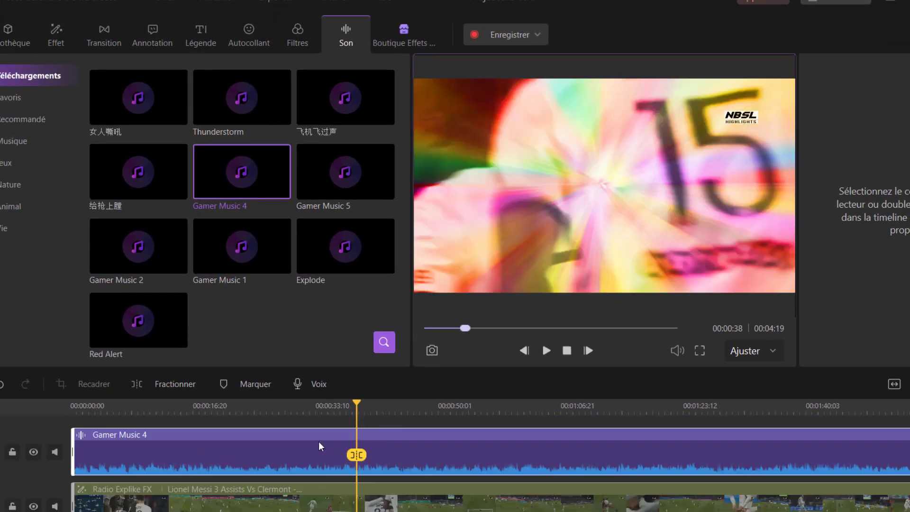
- Add the Sandman opener from the effects store's Pack d'introduction au jeu to the very start of track 03
{"action": "left_click", "coordinate": [399, 41]}
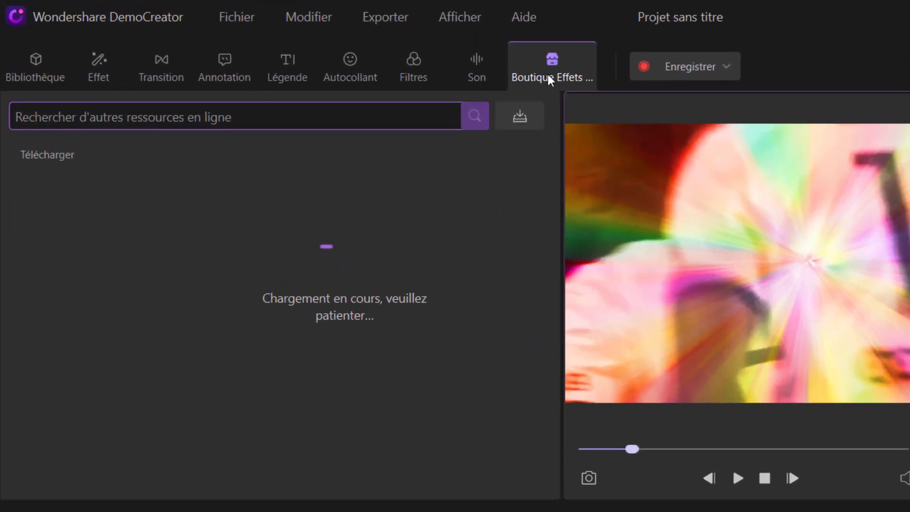
{"action": "left_click", "coordinate": [66, 162]}
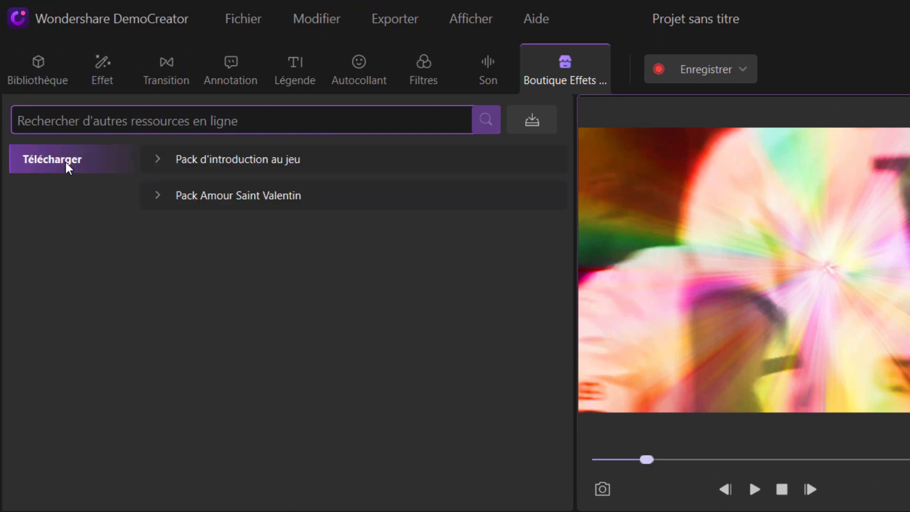
{"action": "left_click", "coordinate": [240, 160]}
{"action": "scroll", "coordinate": [369, 229], "scroll_direction": "down", "scroll_amount": 3}
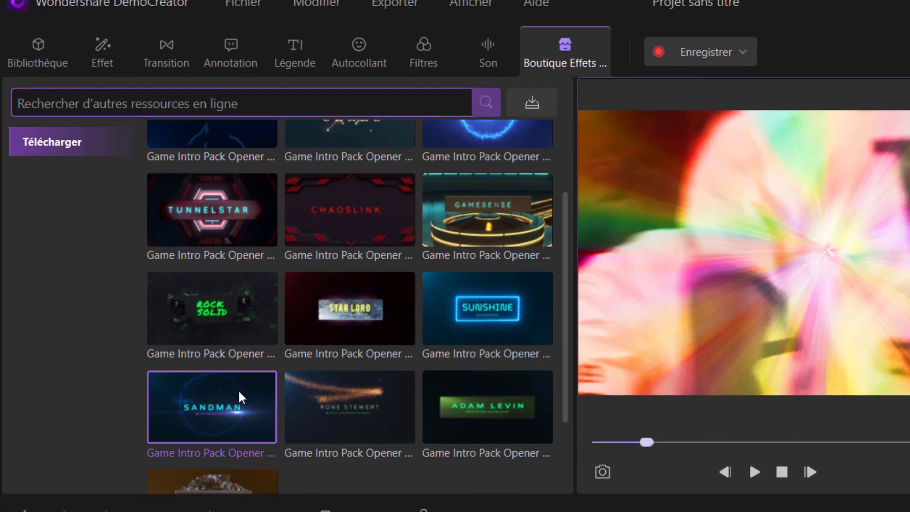
{"action": "left_click_drag", "start_coordinate": [240, 415], "coordinate": [216, 511]}
{"action": "left_click_drag", "start_coordinate": [217, 384], "coordinate": [233, 482]}
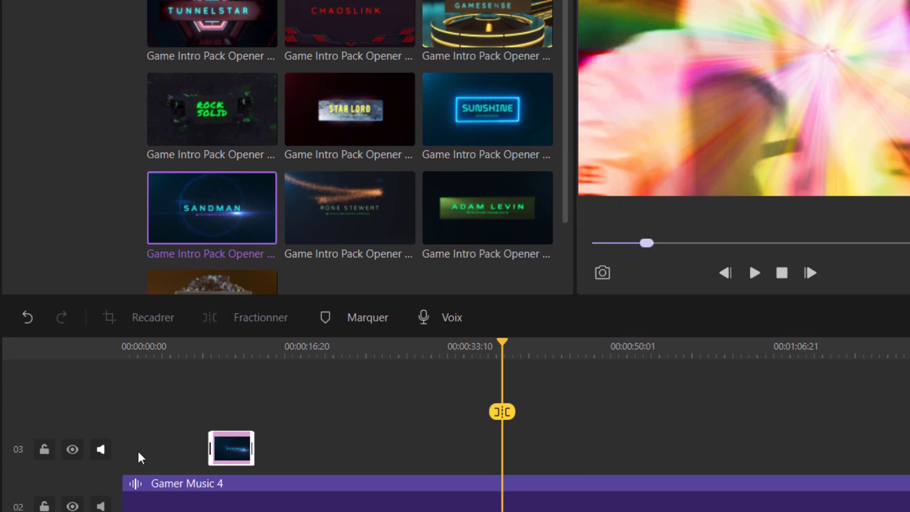
{"action": "left_click_drag", "start_coordinate": [223, 460], "coordinate": [74, 469]}
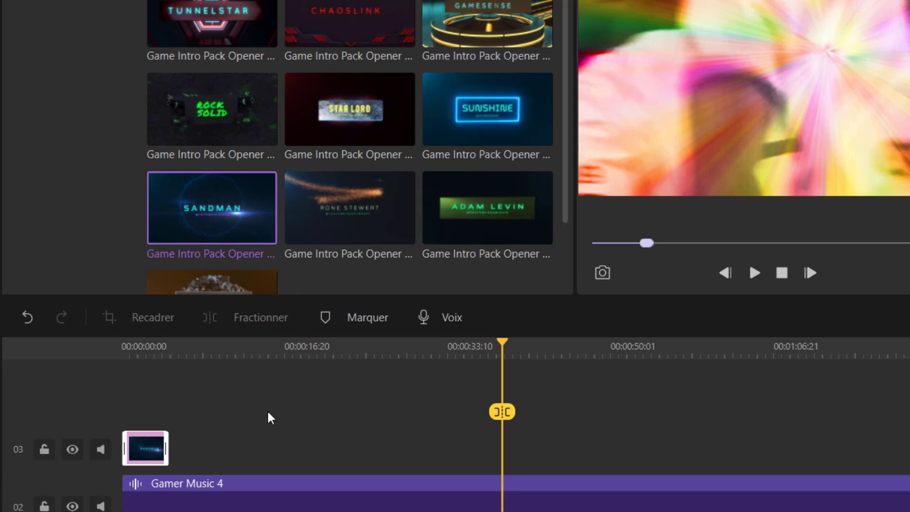
- Move the Gamer Music 4 and Lionel Messi video clips together to about 00:00:13, after the Sandman opener
{"action": "left_click_drag", "start_coordinate": [268, 413], "coordinate": [472, 500]}
{"action": "left_click", "coordinate": [266, 497]}
{"action": "left_click_drag", "start_coordinate": [325, 388], "coordinate": [456, 396]}
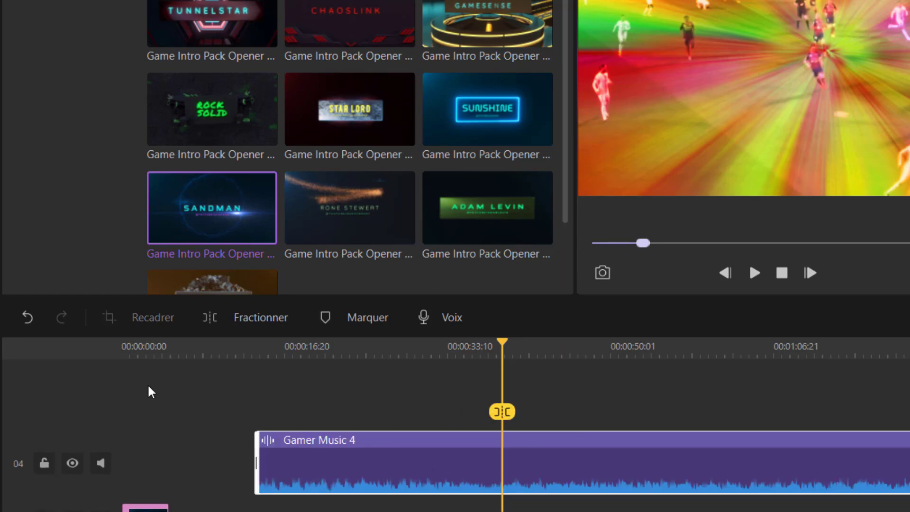
- Play the opener from the start of the timeline until its title appears, and replace the title SANDMAN with BACR TUTO
{"action": "left_click", "coordinate": [142, 358]}
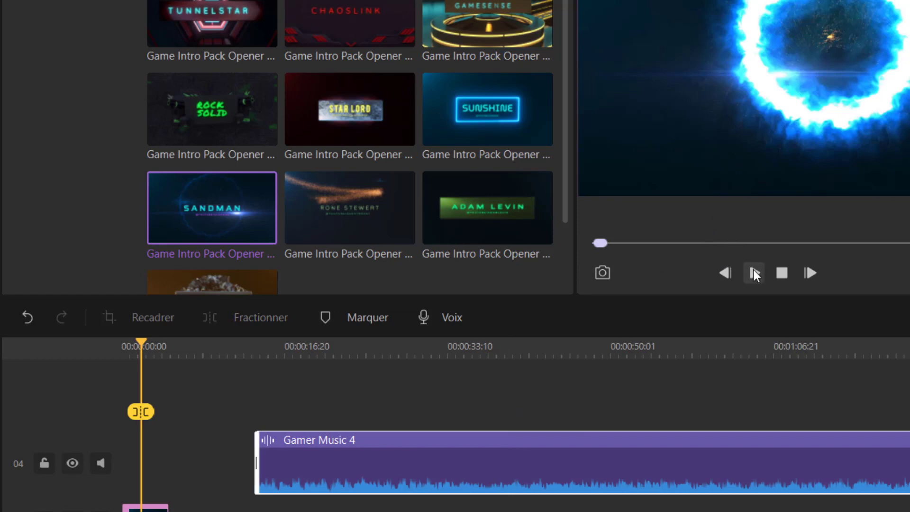
{"action": "left_click", "coordinate": [754, 274]}
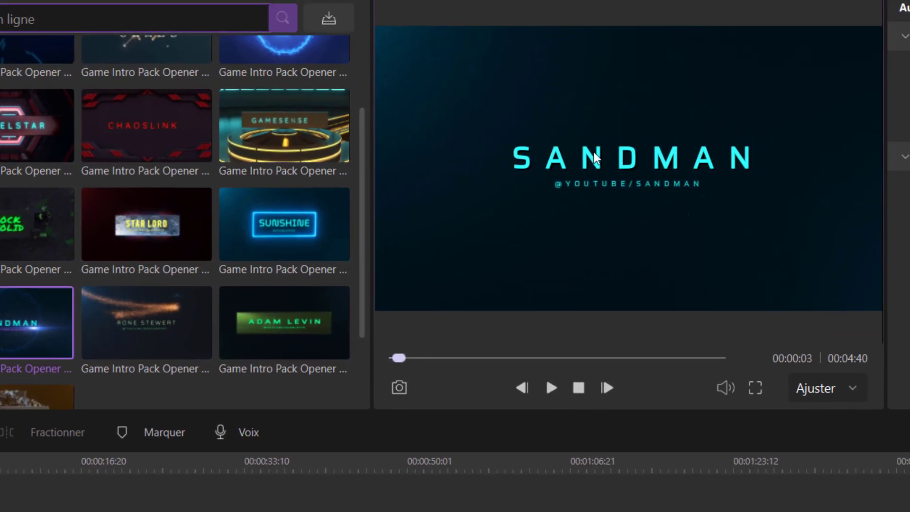
{"action": "double_click", "coordinate": [596, 158]}
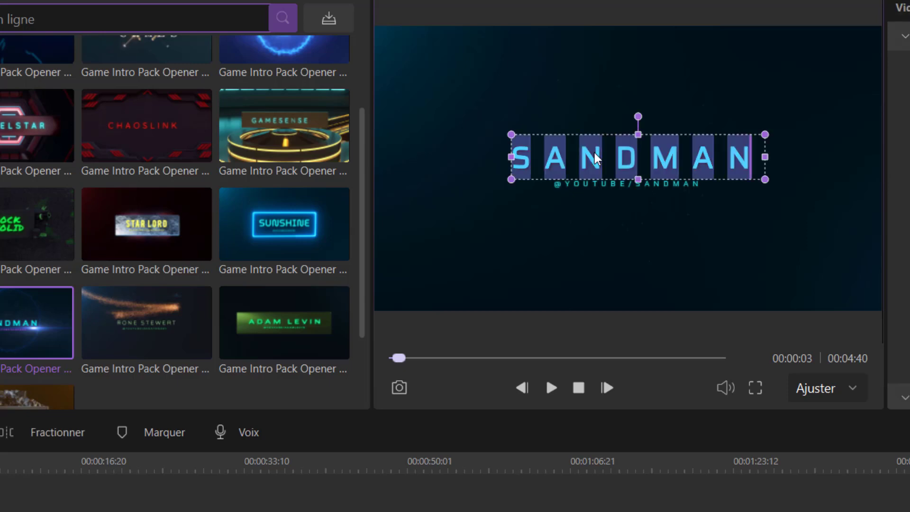
{"action": "type", "text": "BAC"}
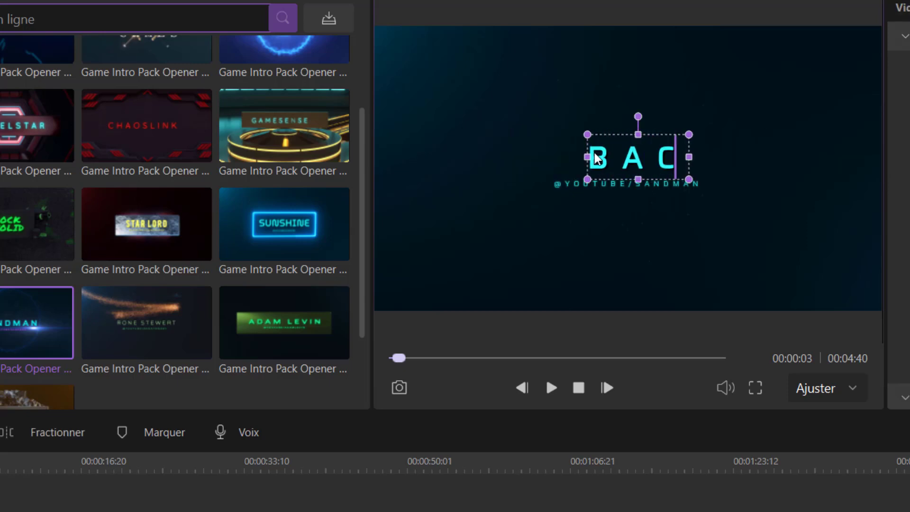
{"action": "type", "text": "R T"}
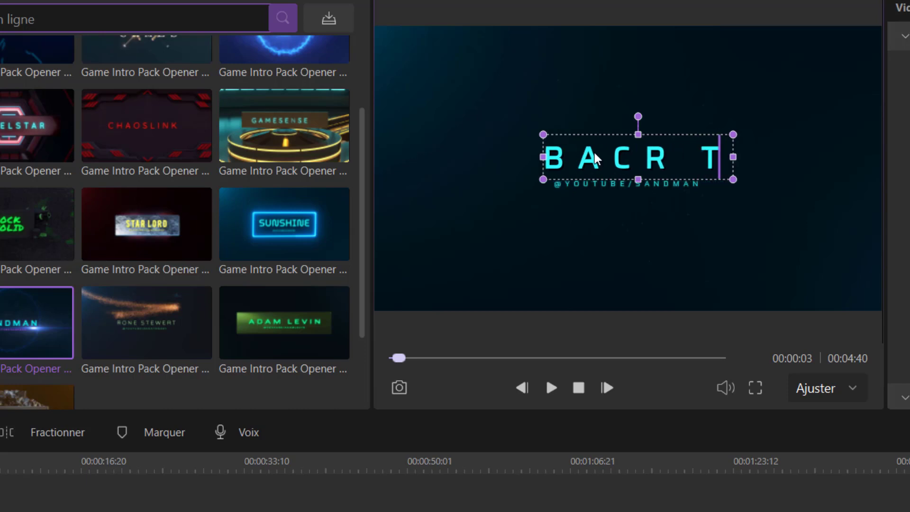
{"action": "type", "text": "UT"}
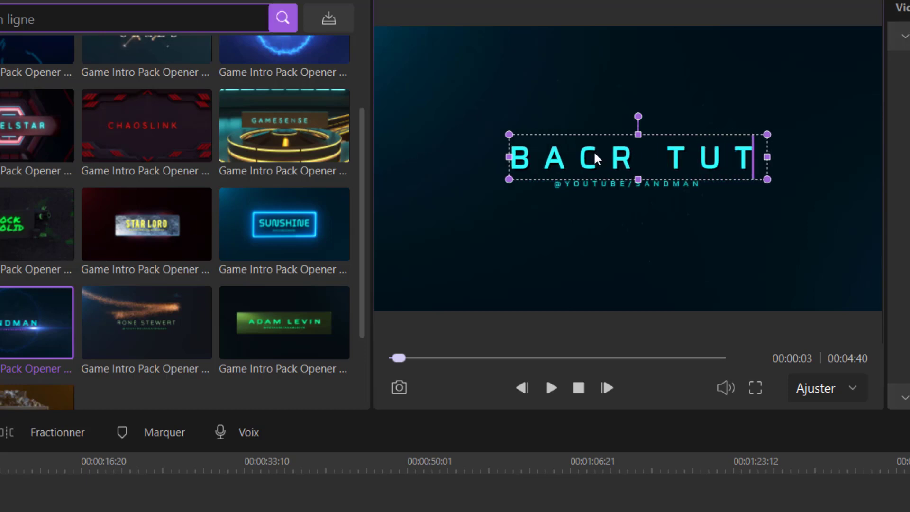
{"action": "type", "text": "O"}
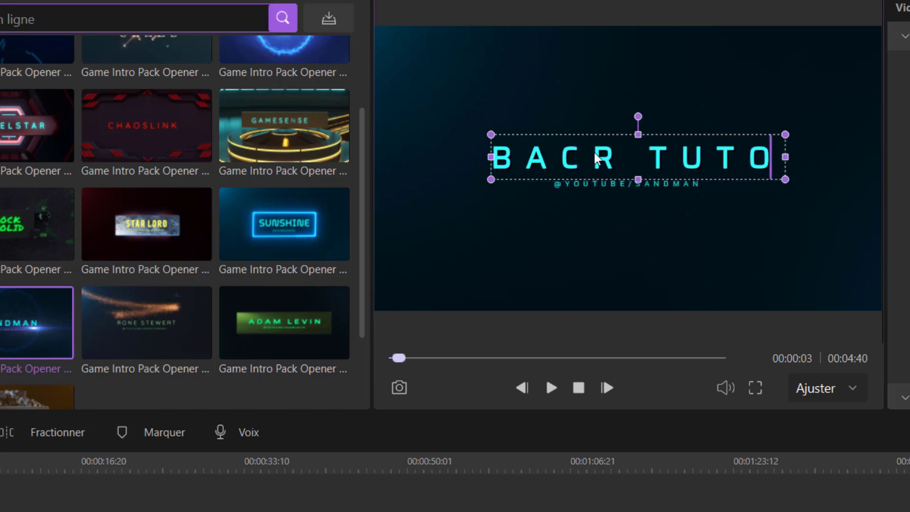
- Replace the opener's subtitle under BACR TUTO with "MA chanie youtube"
{"action": "left_click", "coordinate": [594, 187]}
{"action": "key", "text": "BackSpace"}
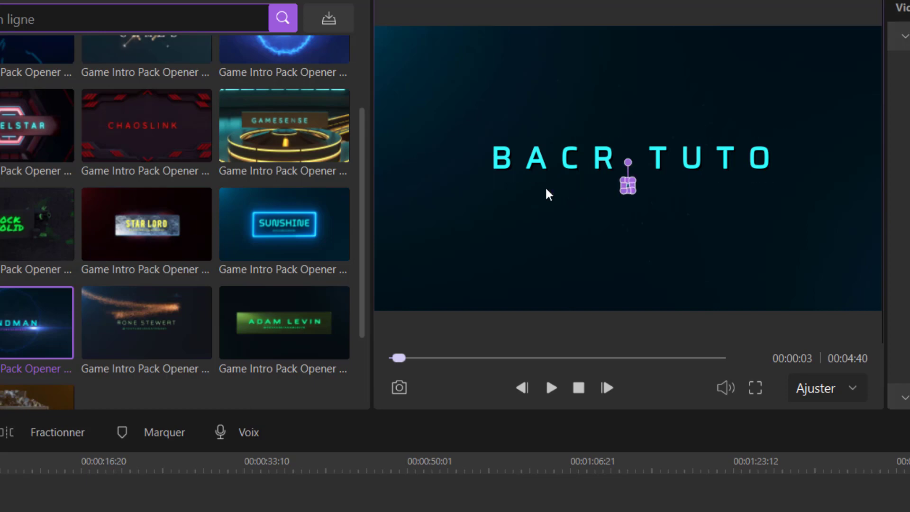
{"action": "type", "text": "MA "}
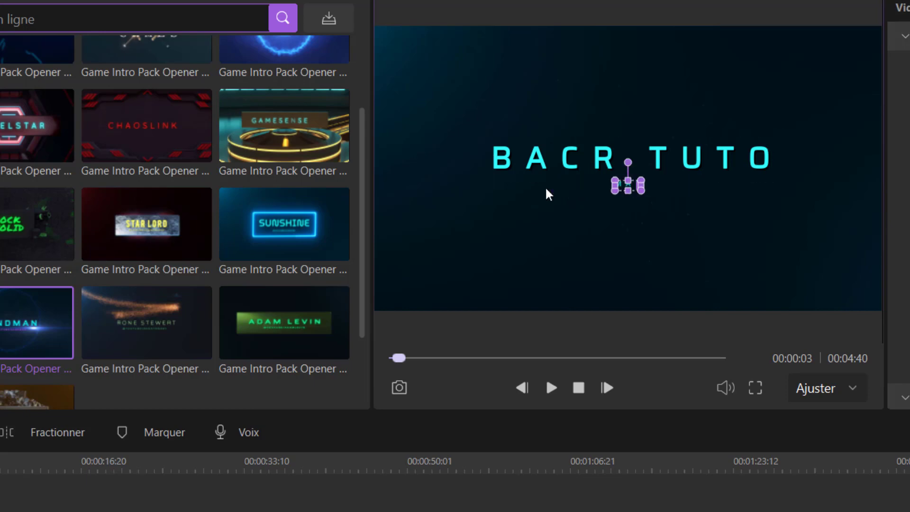
{"action": "type", "text": "chaine"}
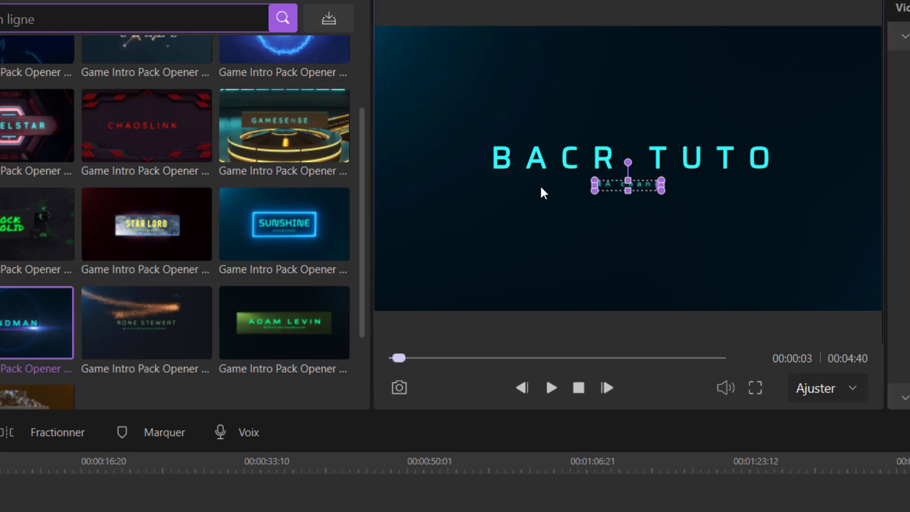
{"action": "type", "text": " youtube"}
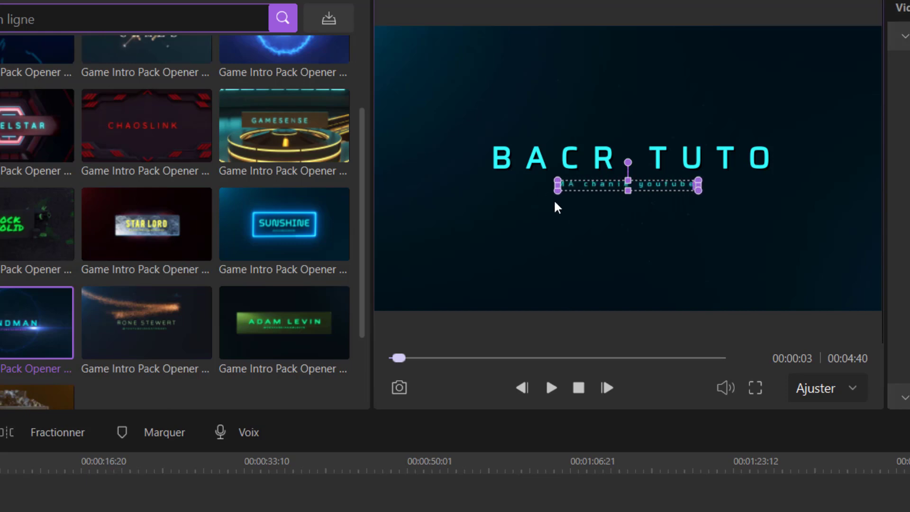
{"action": "left_click", "coordinate": [595, 246]}
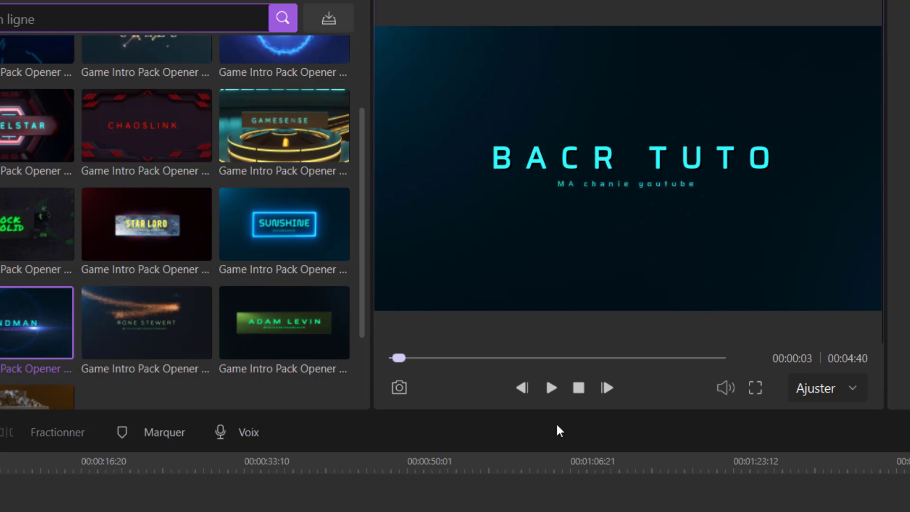
- Play the customised BACR TUTO opener through to its end, and pause playback
{"action": "left_click", "coordinate": [550, 388]}
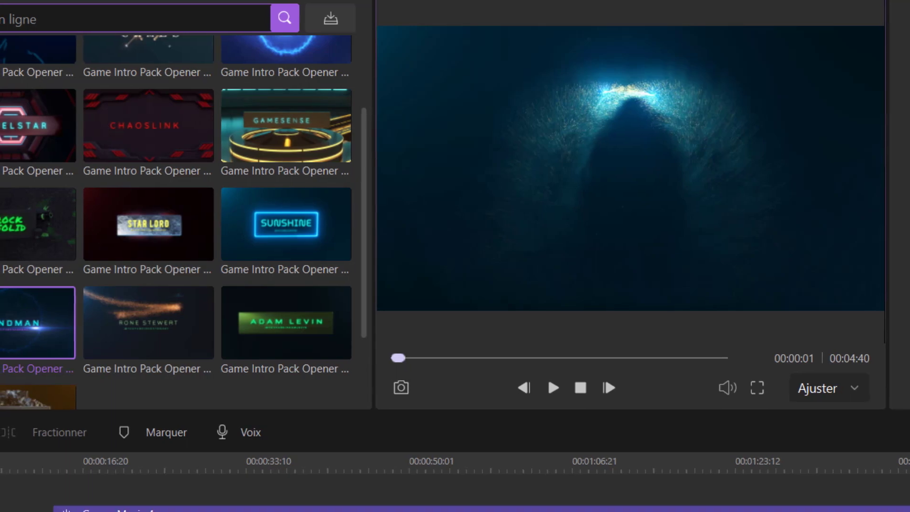
{"action": "left_click", "coordinate": [552, 389]}
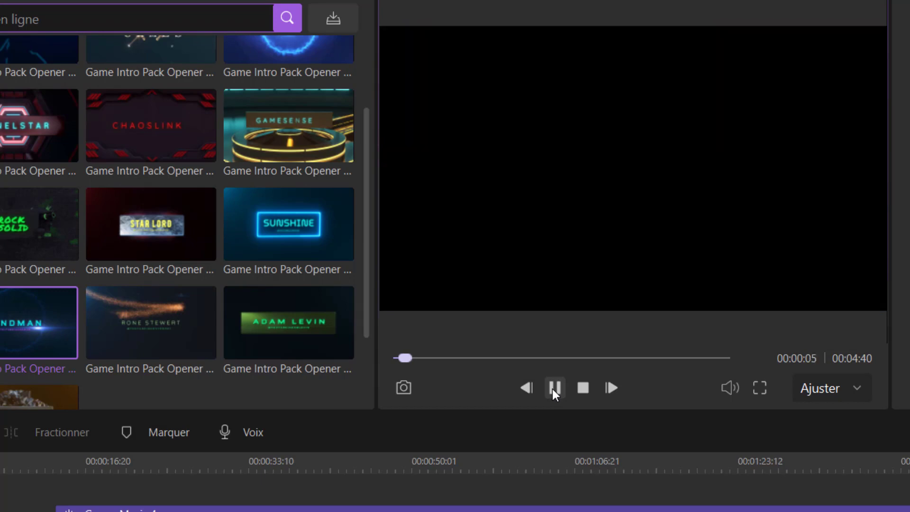
{"action": "left_click", "coordinate": [552, 388]}
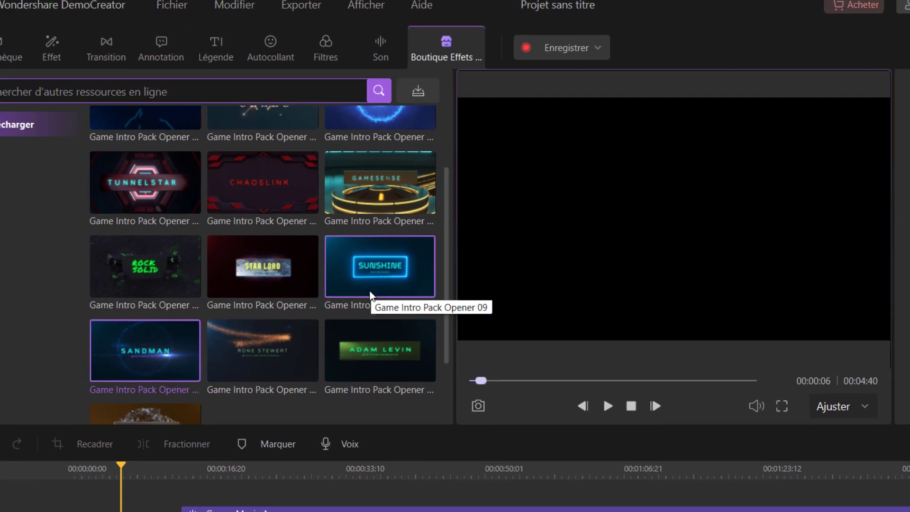
{"action": "scroll", "coordinate": [370, 295], "scroll_direction": "down", "scroll_amount": 2}
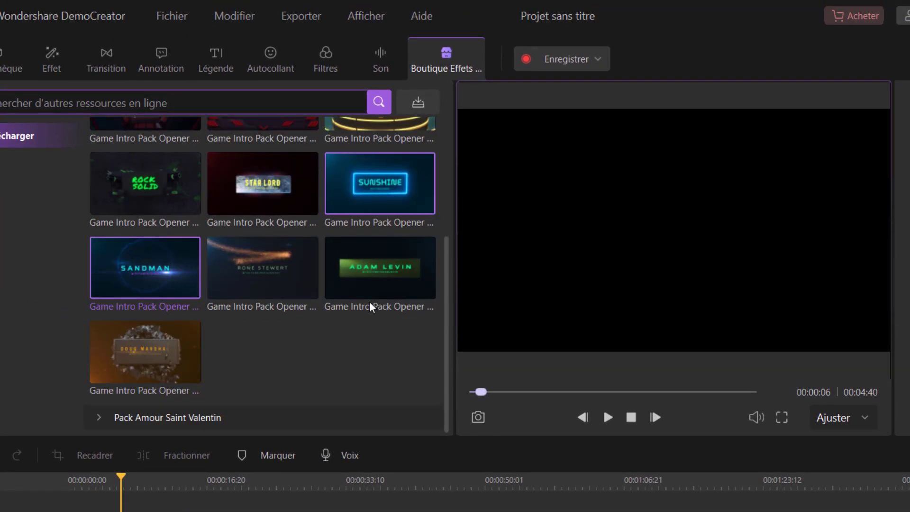
{"action": "scroll", "coordinate": [283, 270], "scroll_direction": "up", "scroll_amount": 4}
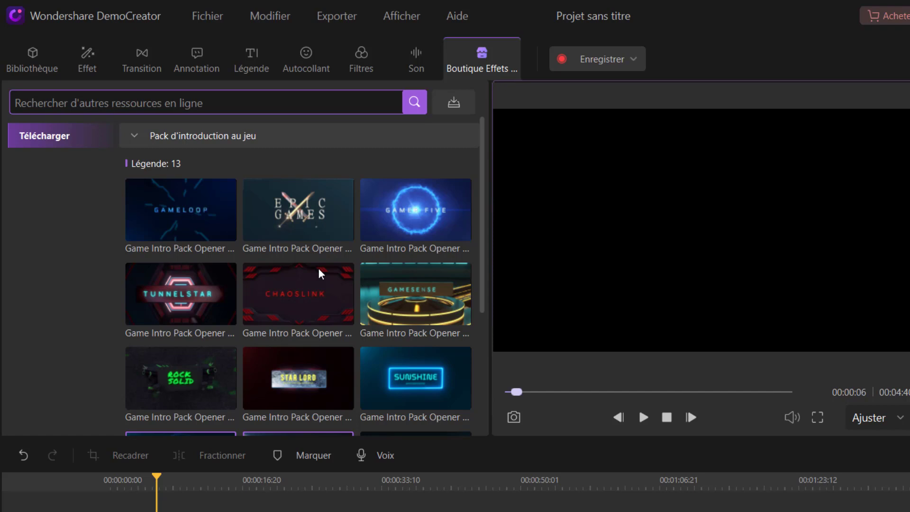
{"action": "left_click", "coordinate": [105, 72]}
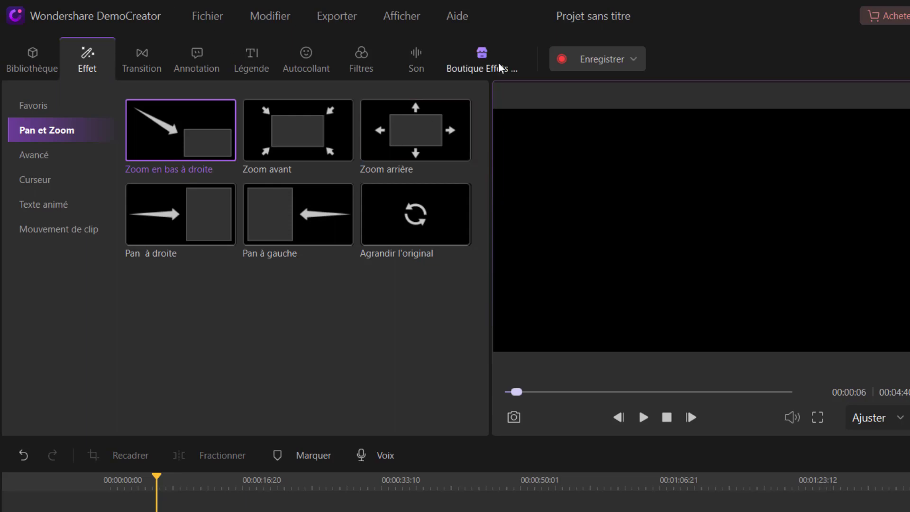
- Record a few seconds of the full screen at 1920 × 1080 with system audio and microphone, and stop the recording
{"action": "left_click", "coordinate": [570, 57]}
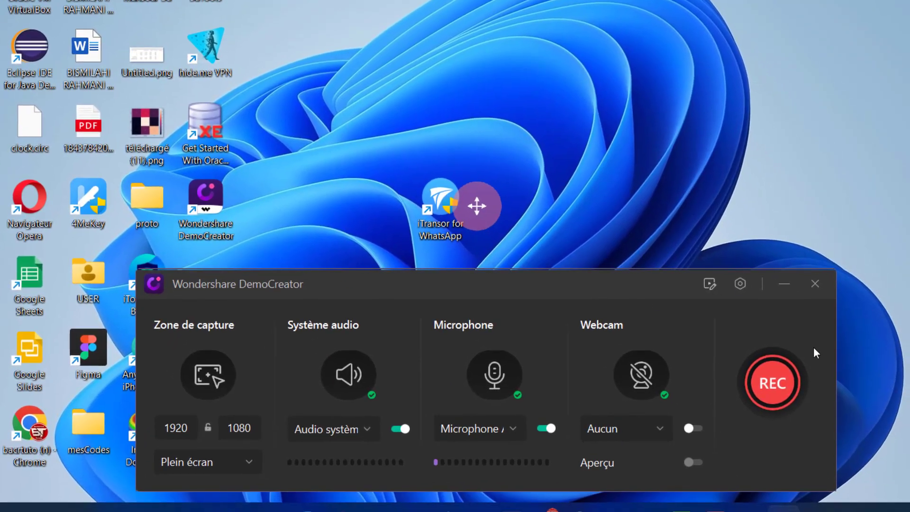
{"action": "left_click", "coordinate": [771, 392]}
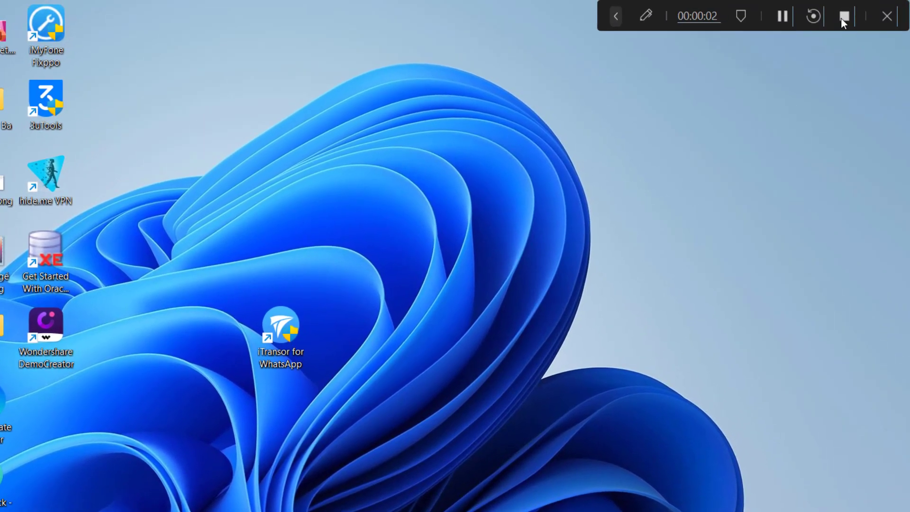
{"action": "left_click", "coordinate": [844, 17]}
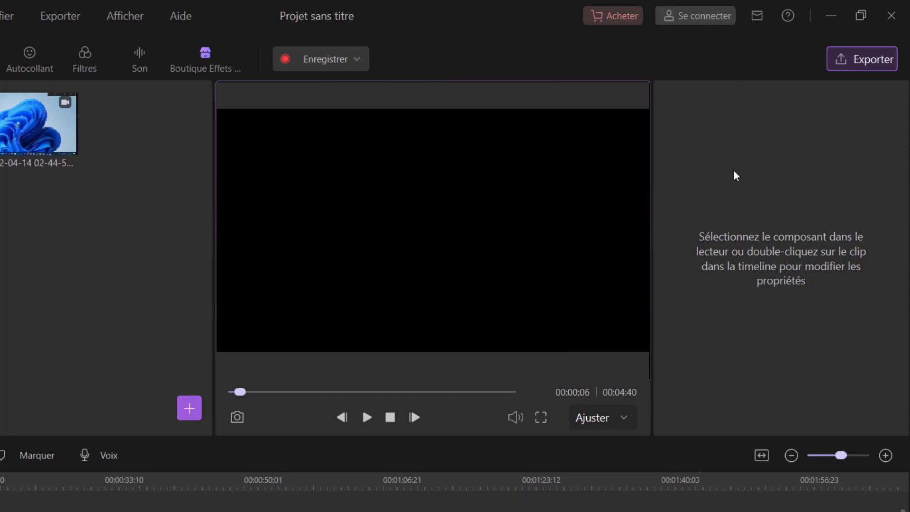
- Try exporting the project to this PC as an MP4 named Mes projets with the Elevée preset, and abort the conversion
{"action": "left_click", "coordinate": [857, 59]}
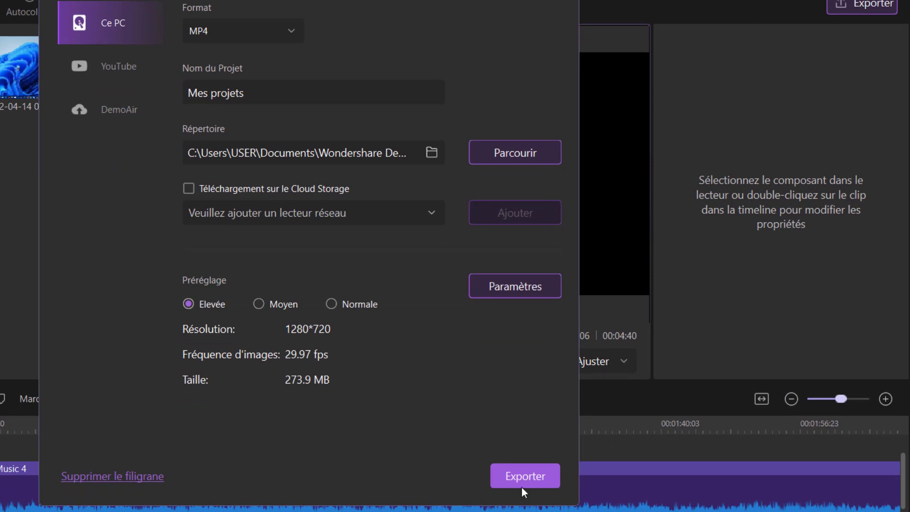
{"action": "left_click", "coordinate": [538, 477]}
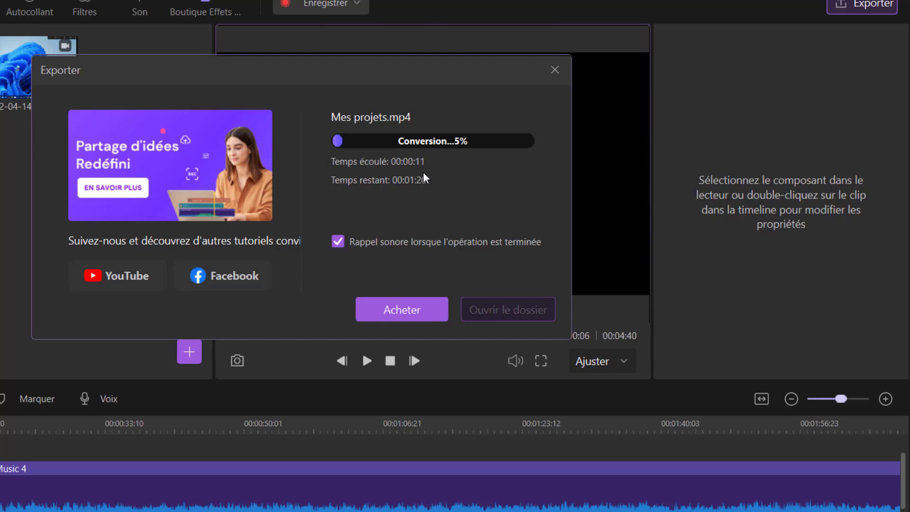
{"action": "left_click", "coordinate": [552, 71]}
{"action": "left_click", "coordinate": [399, 237]}
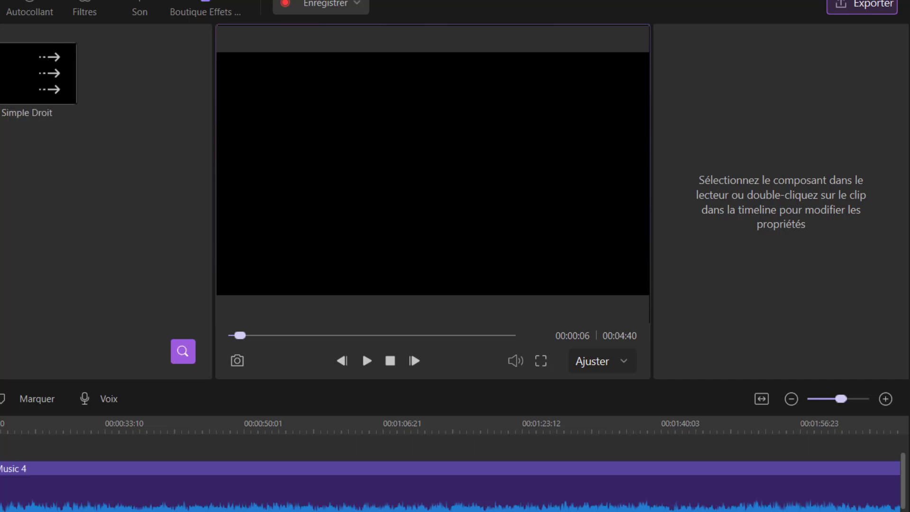
{"action": "left_click", "coordinate": [18, 13]}
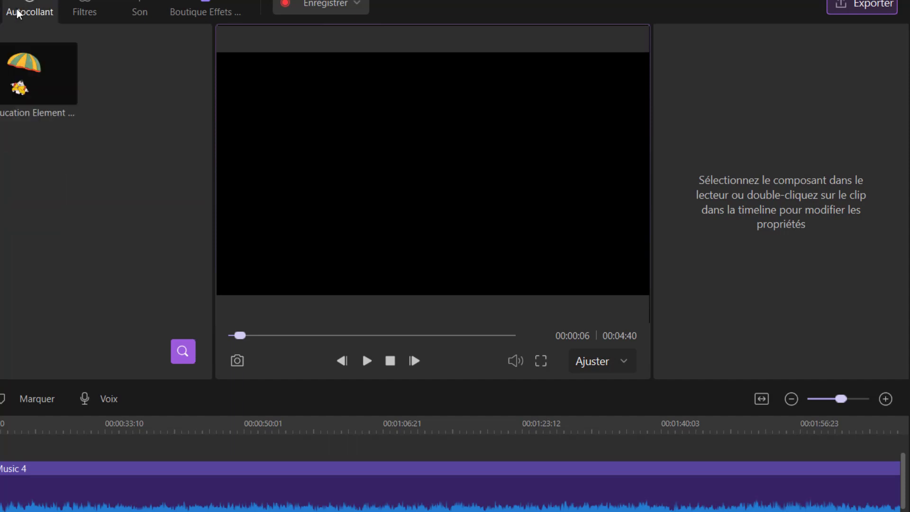